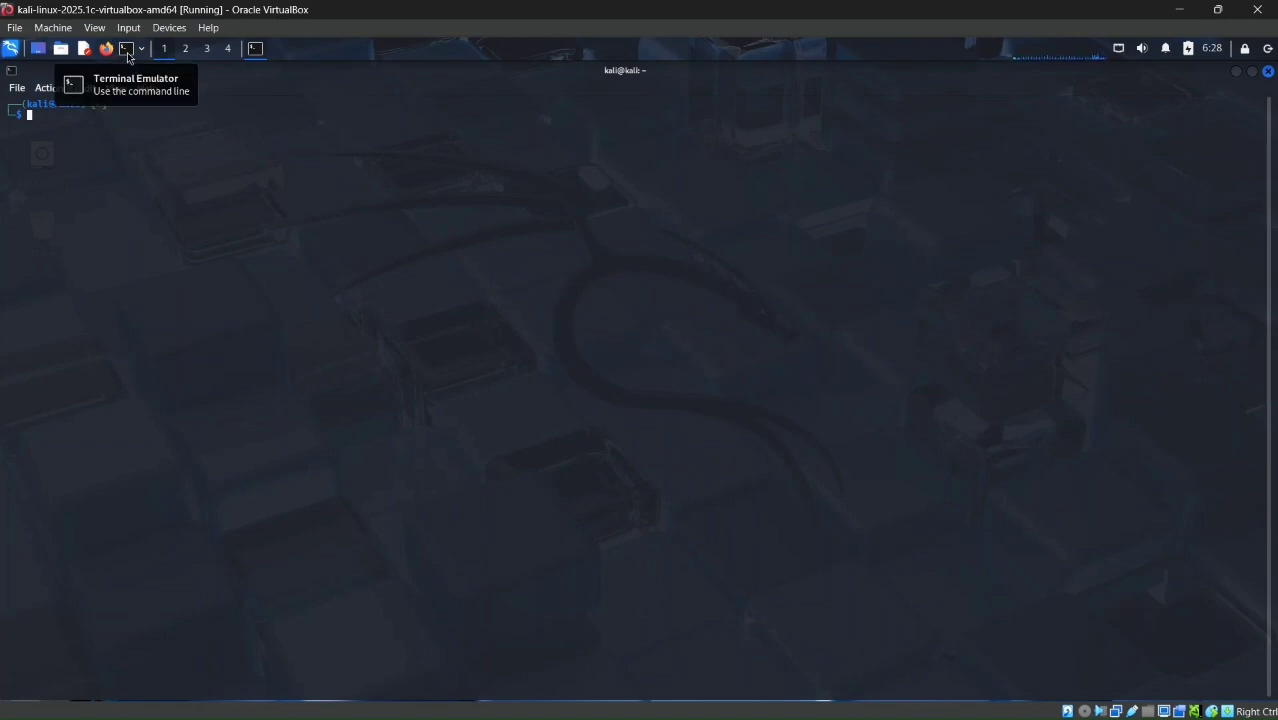
Step: Launch Wireshark from the terminal and start a live capture on the eth0 interface
type("wire")
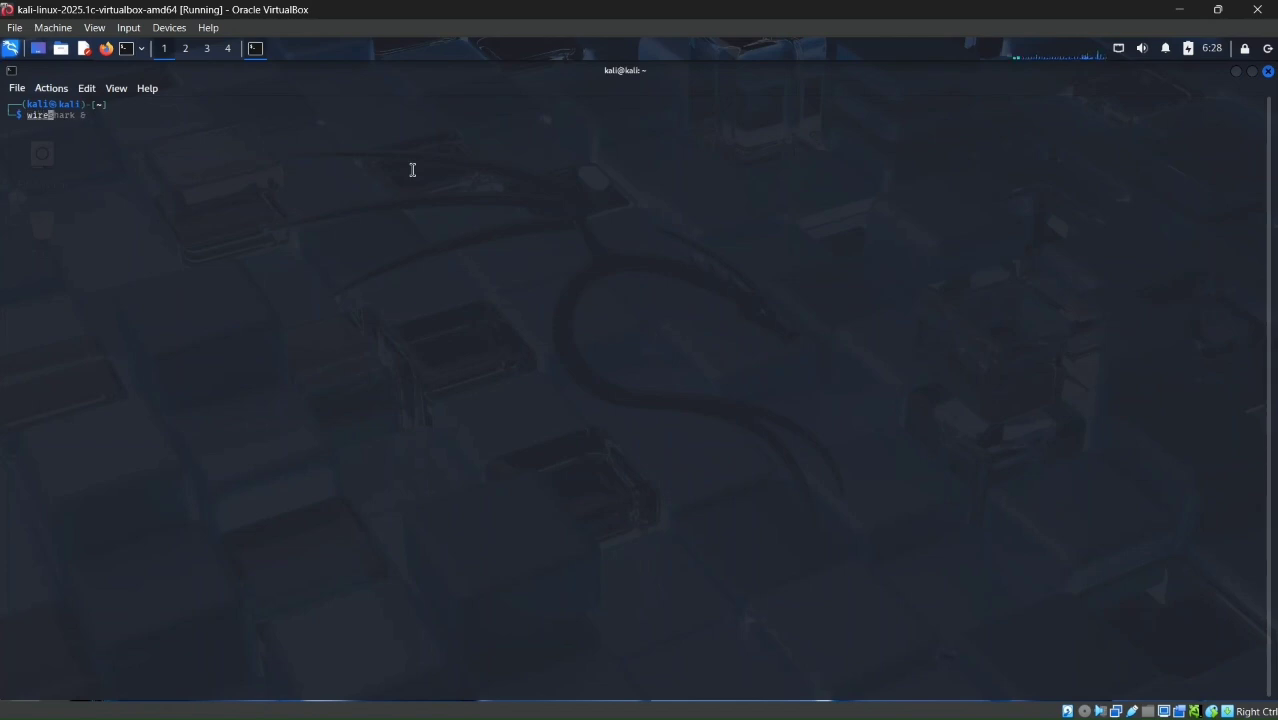
key("Right")
key("Return")
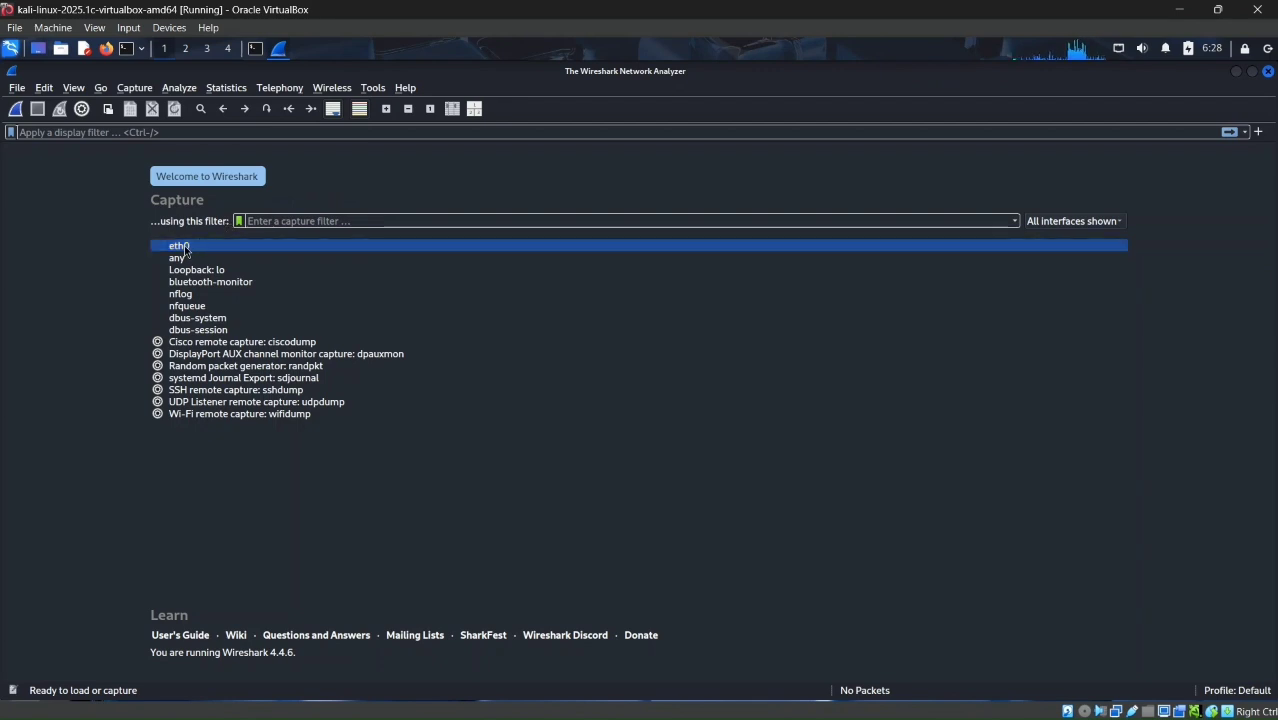
mouse_move(185, 251)
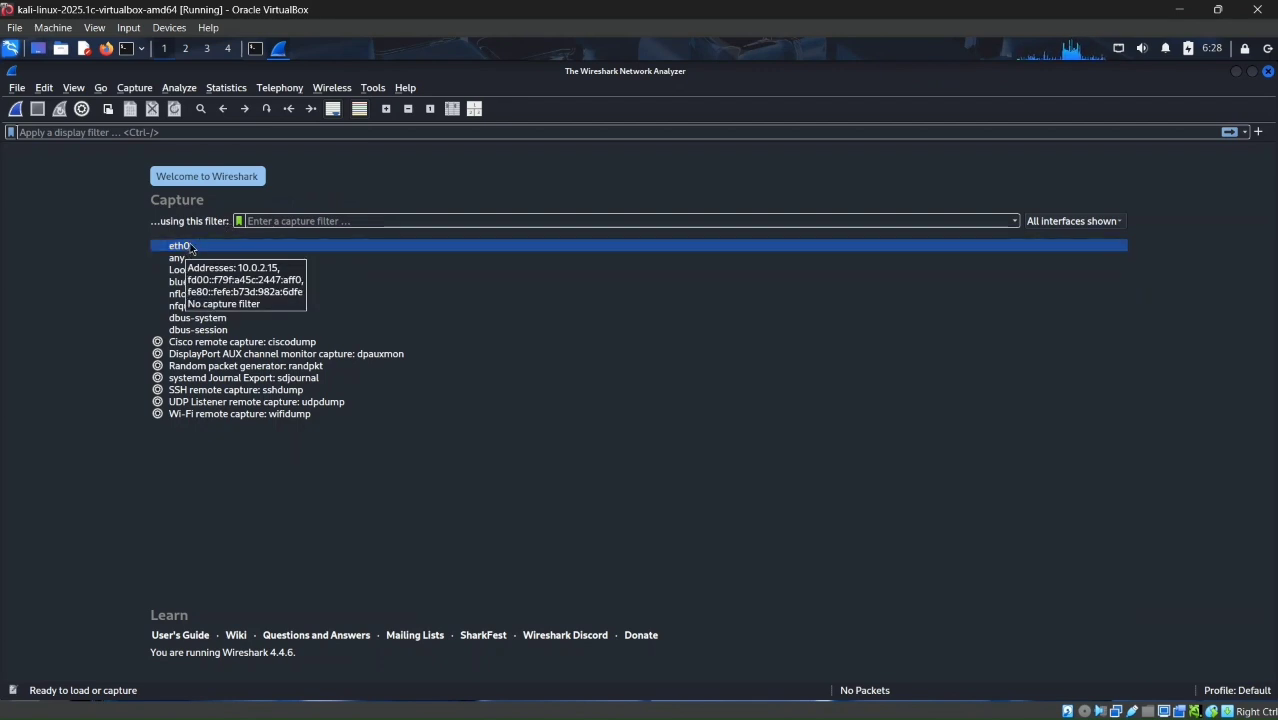
double_click(188, 246)
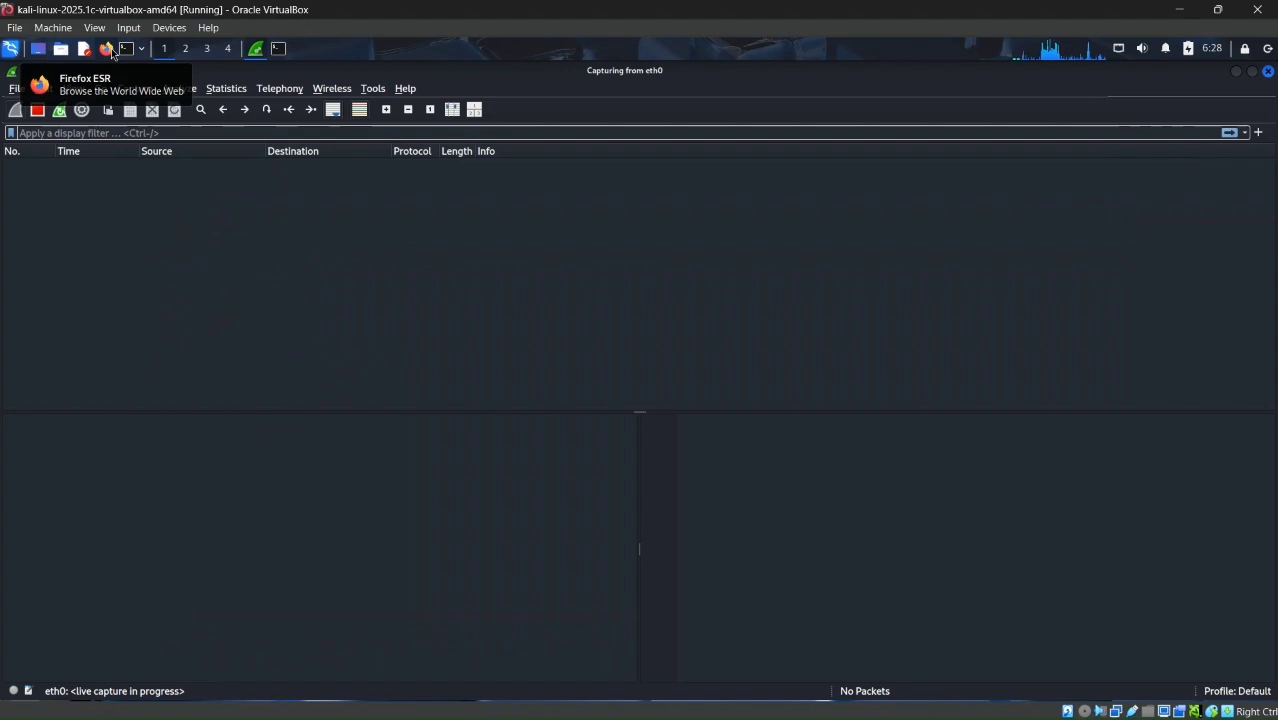
left_click(109, 55)
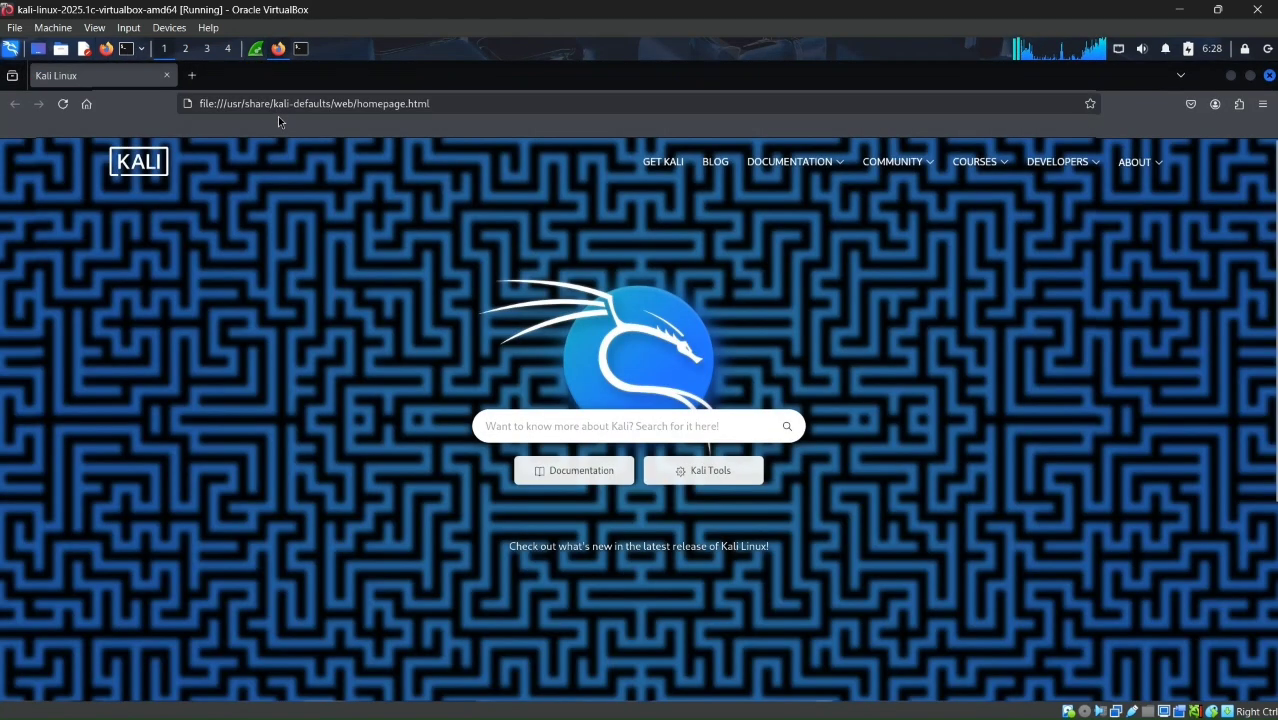
left_click(328, 104)
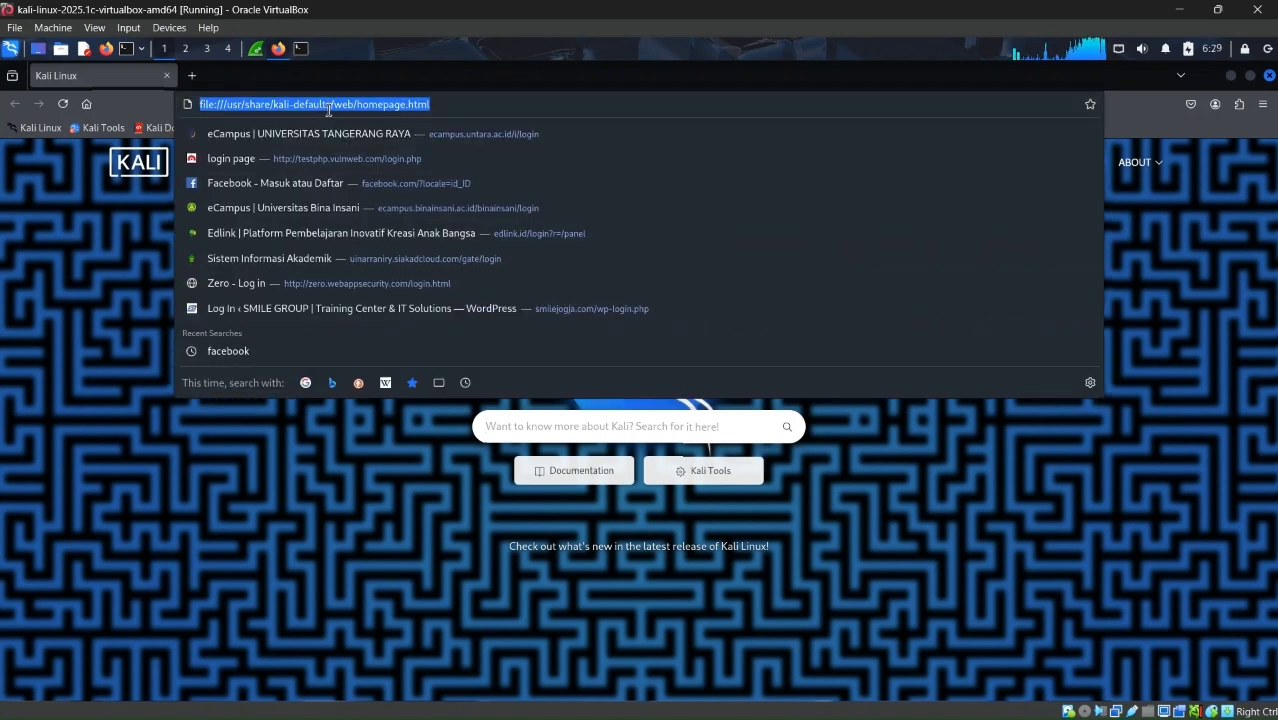
type("http")
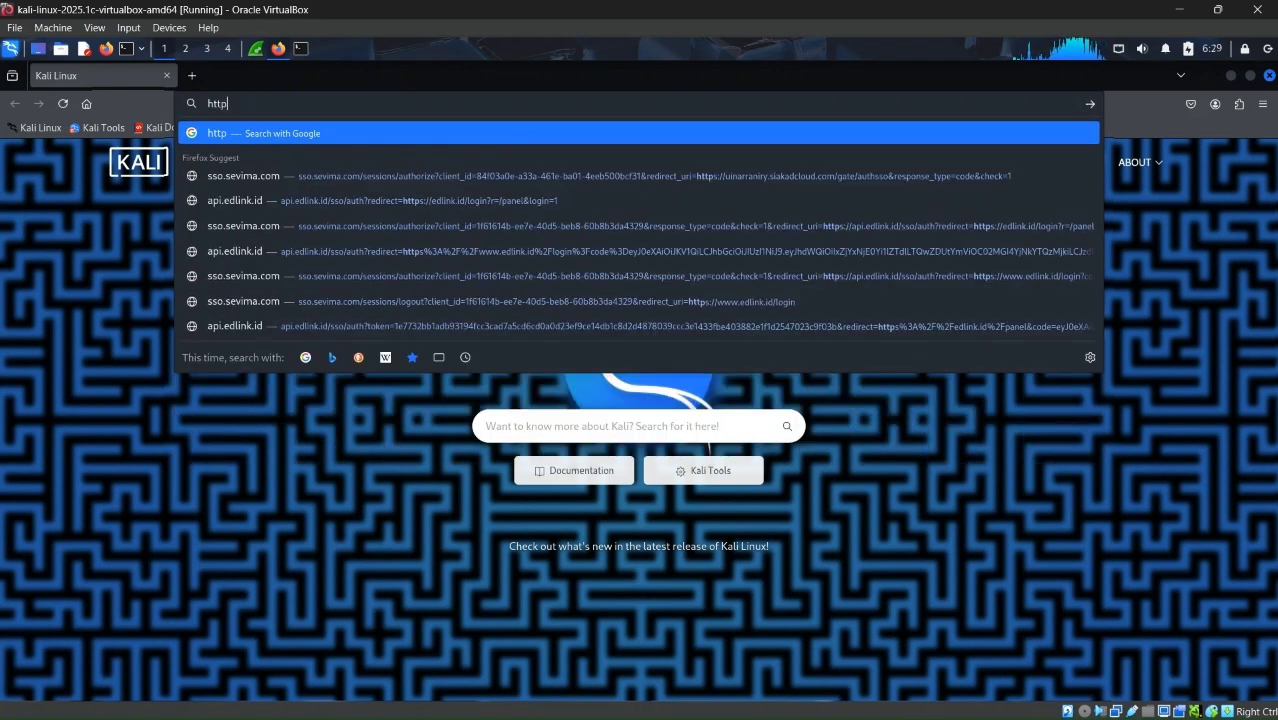
type("://")
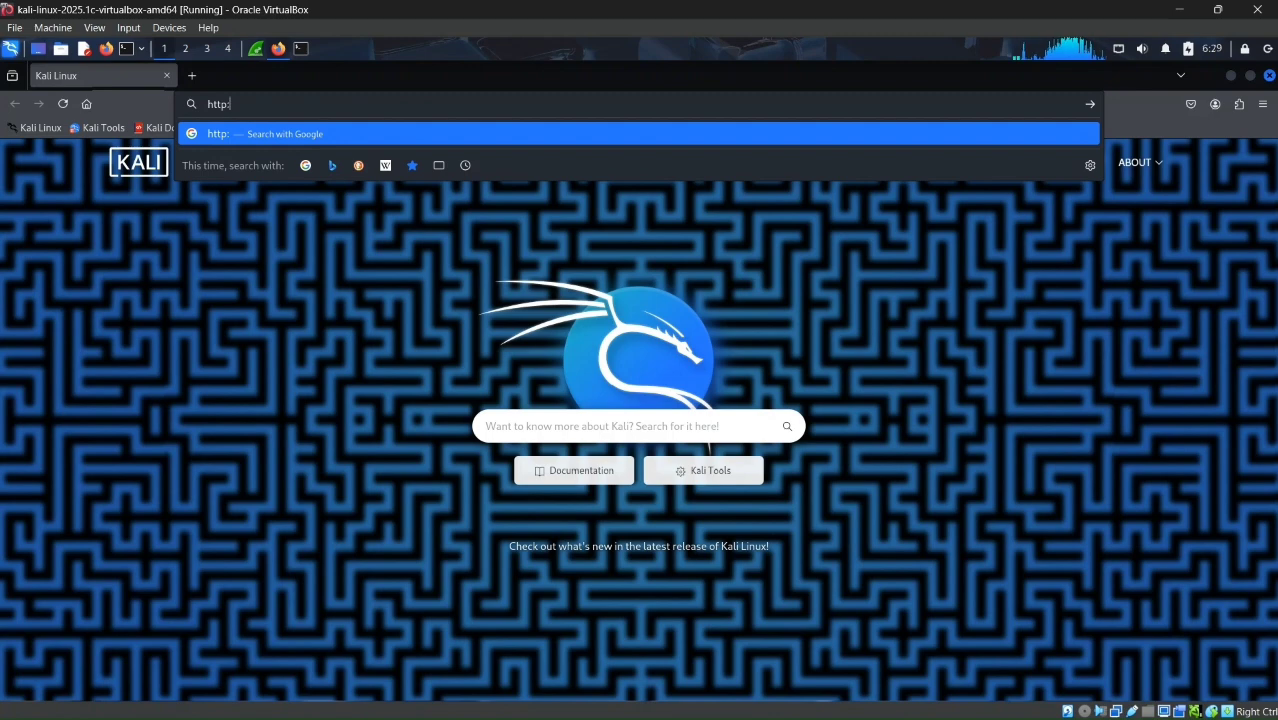
type("zer")
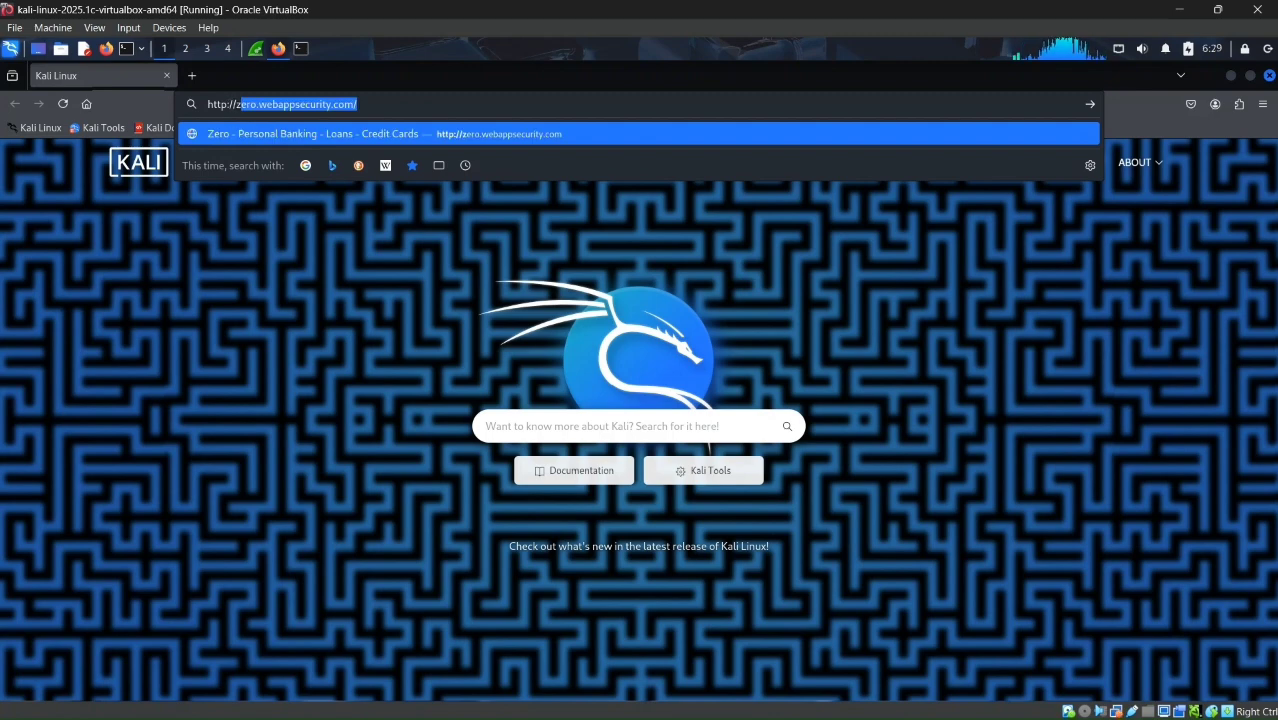
key("BackSpace")
type("o")
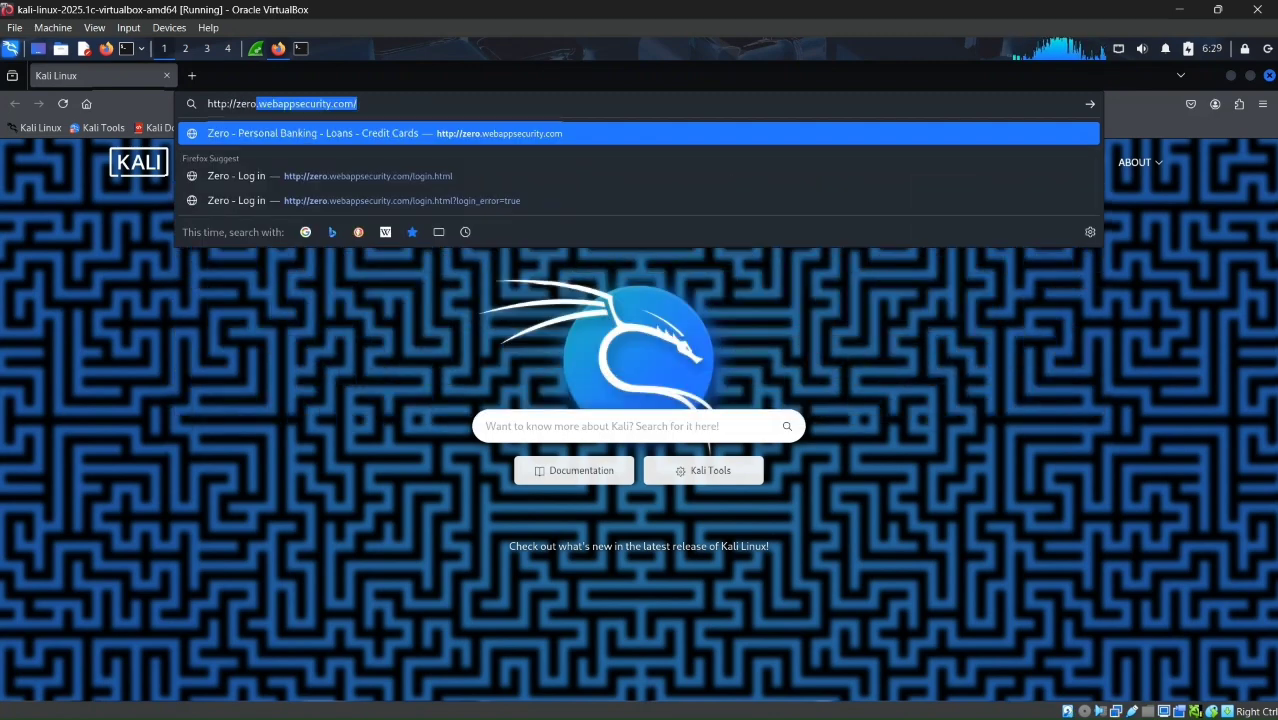
type(".weba")
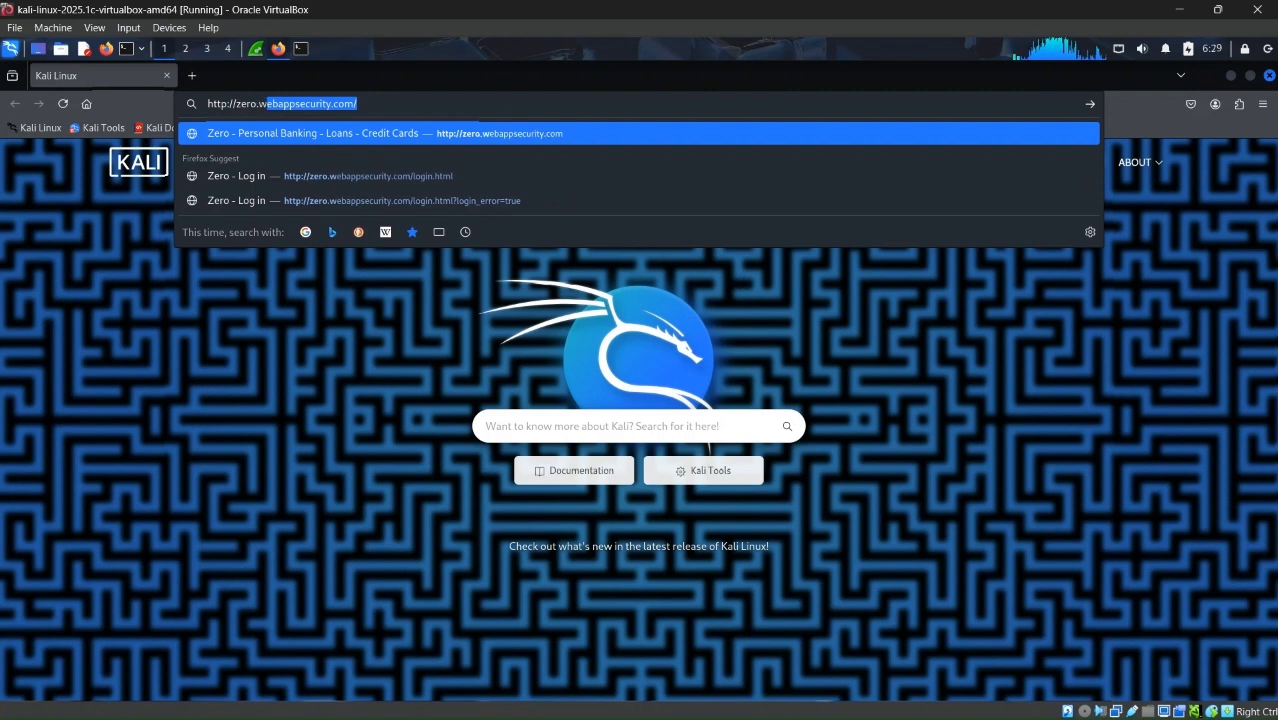
type("ppsec")
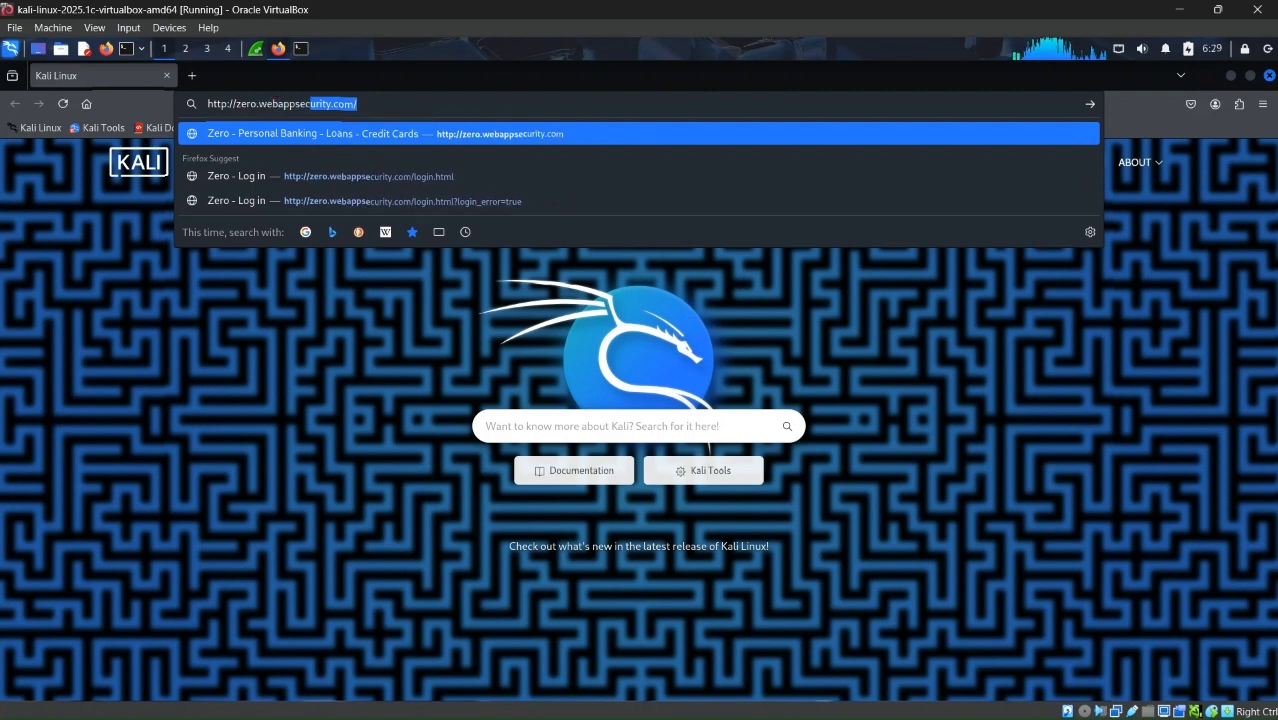
key("BackSpace")
type("urity")
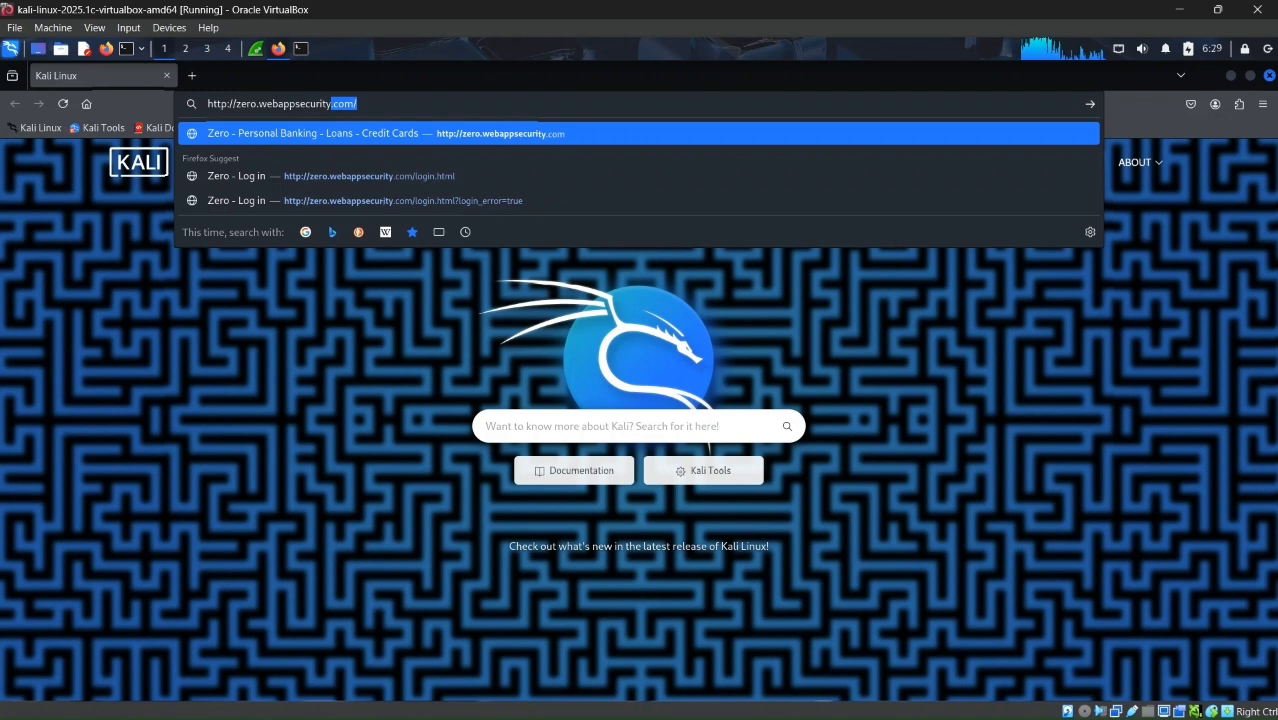
type(".com/")
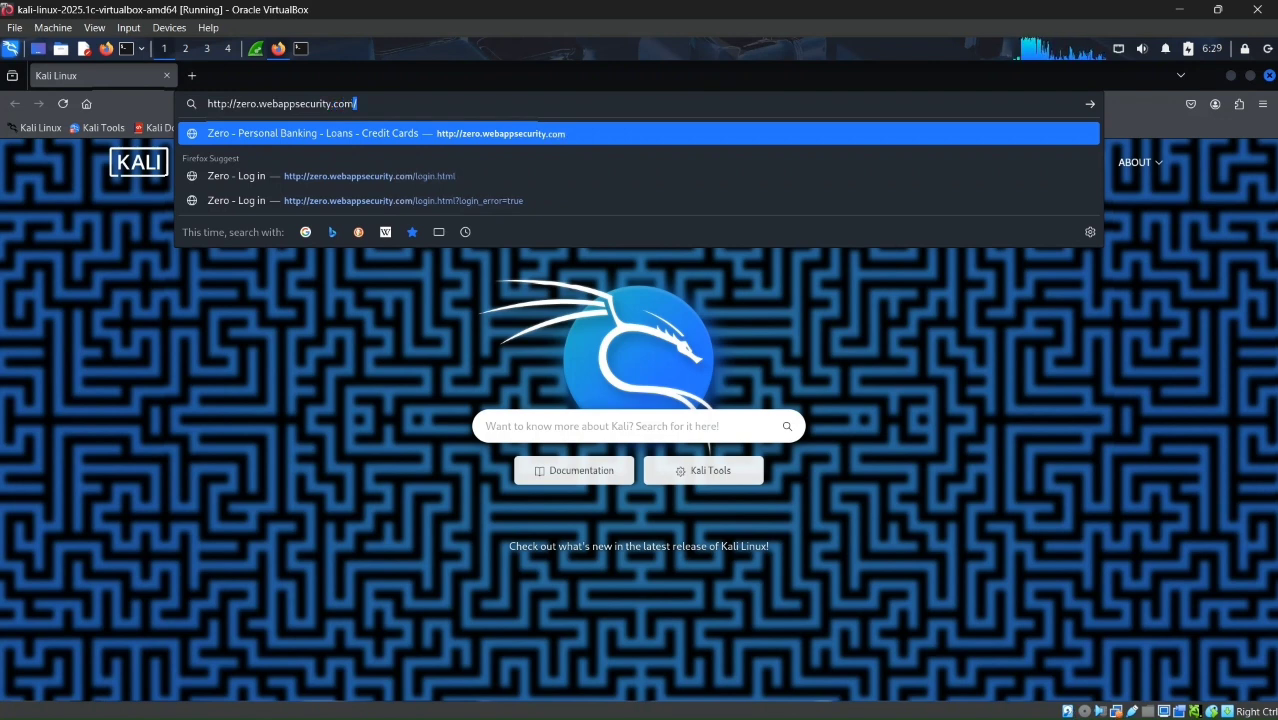
type("logi")
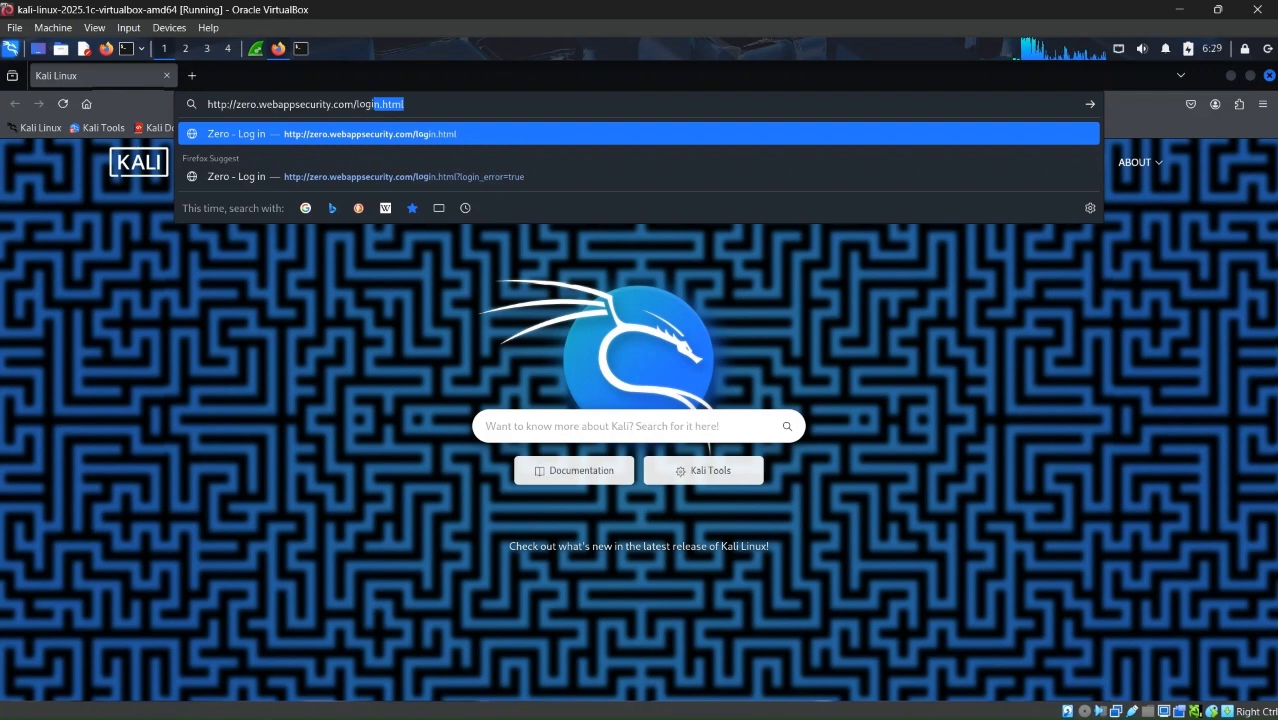
type("n.ht")
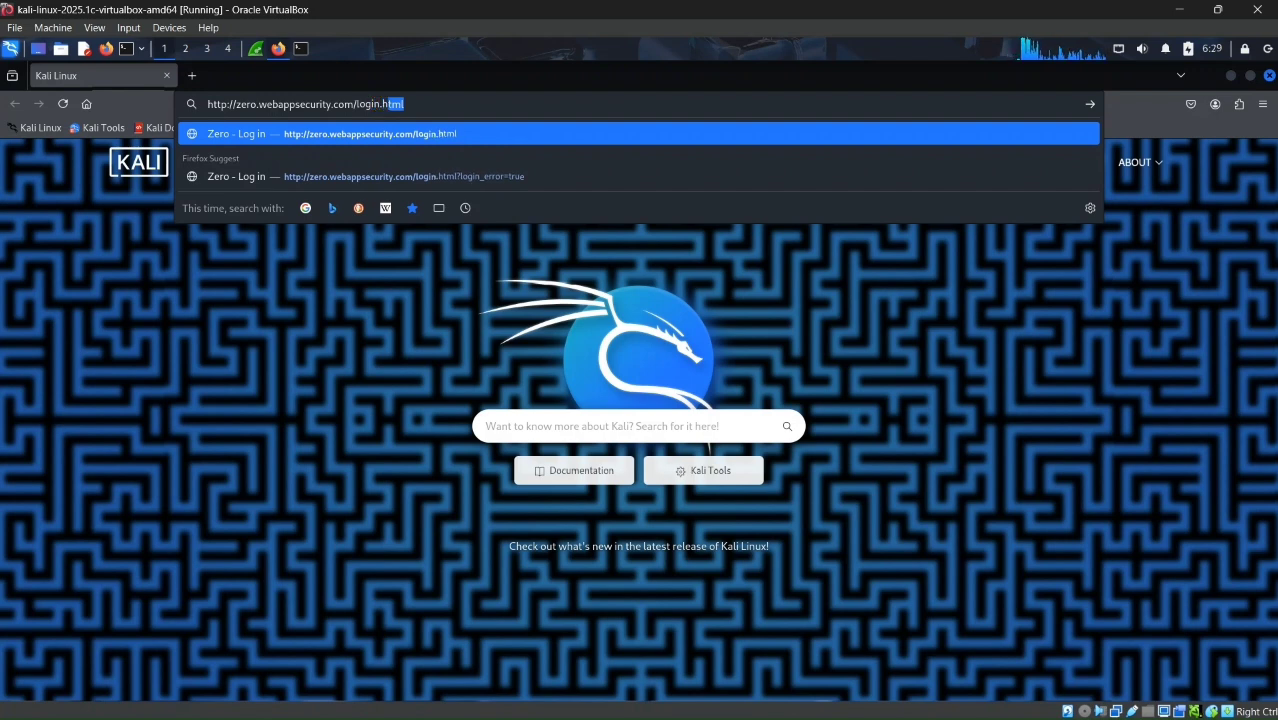
type("ml")
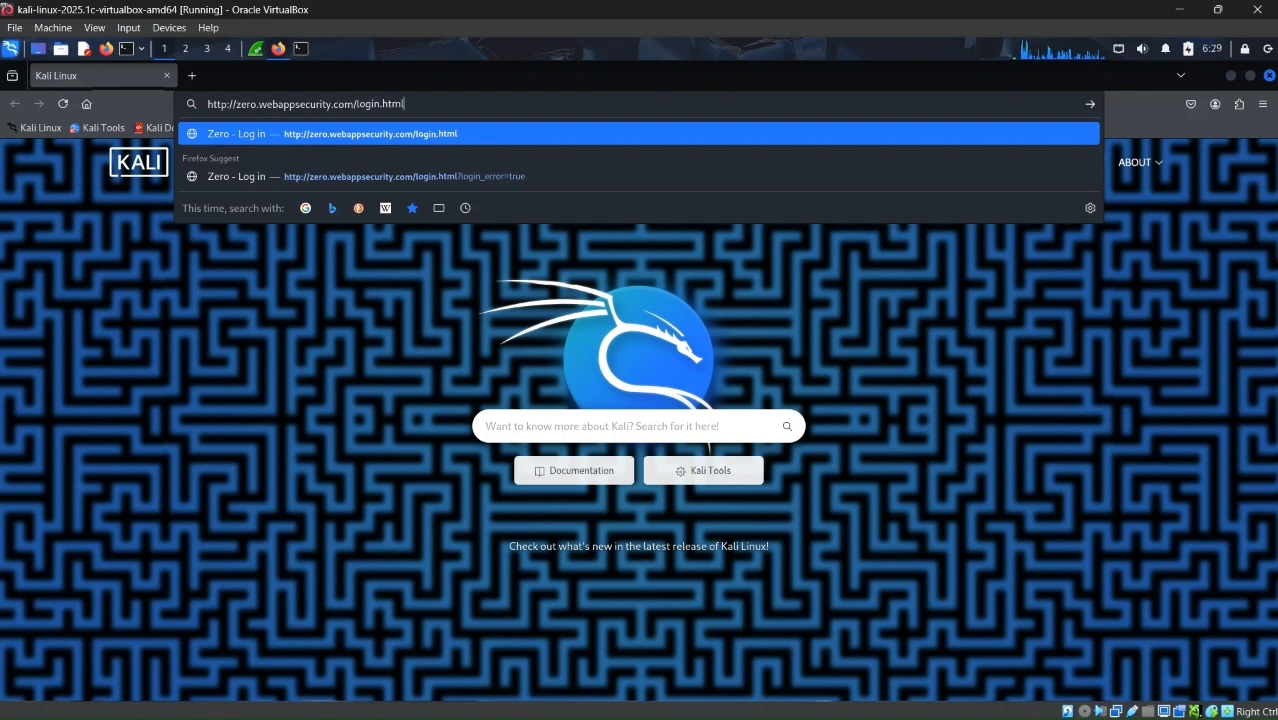
key("Return")
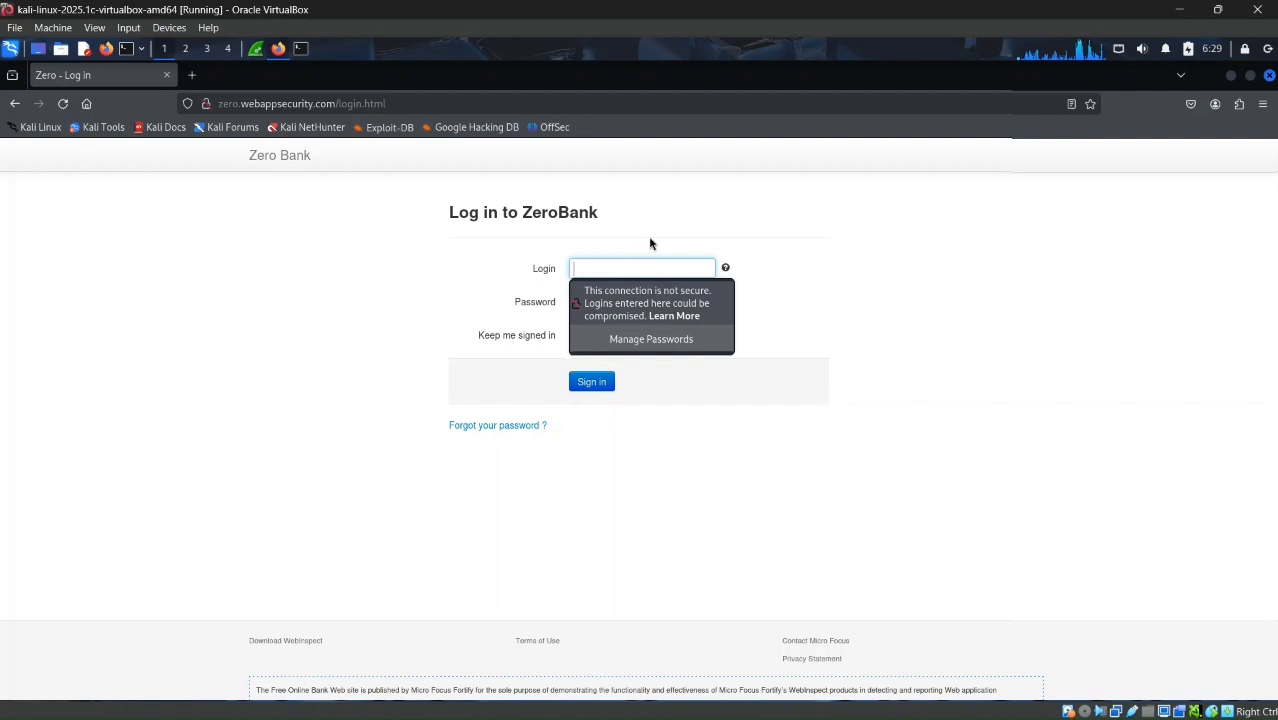
Step: Fill in the login name and account password on the ZeroBank form and submit the sign-in
type("teh")
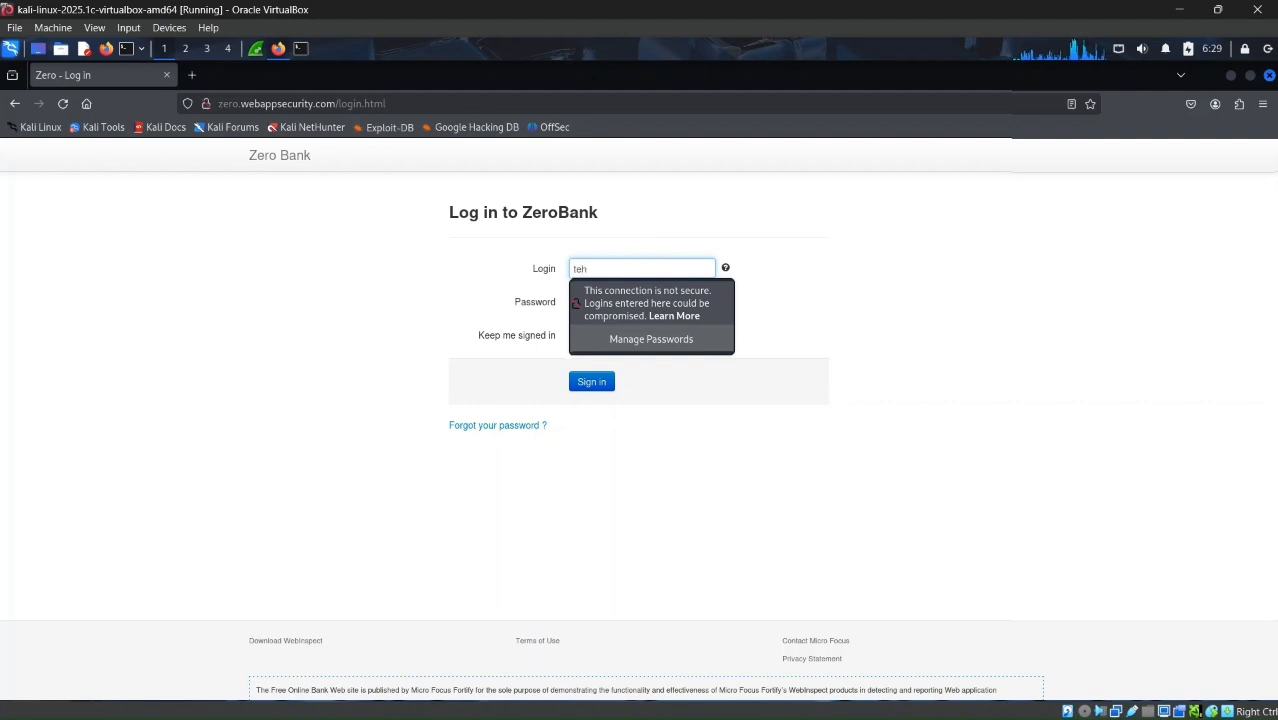
type("dignin")
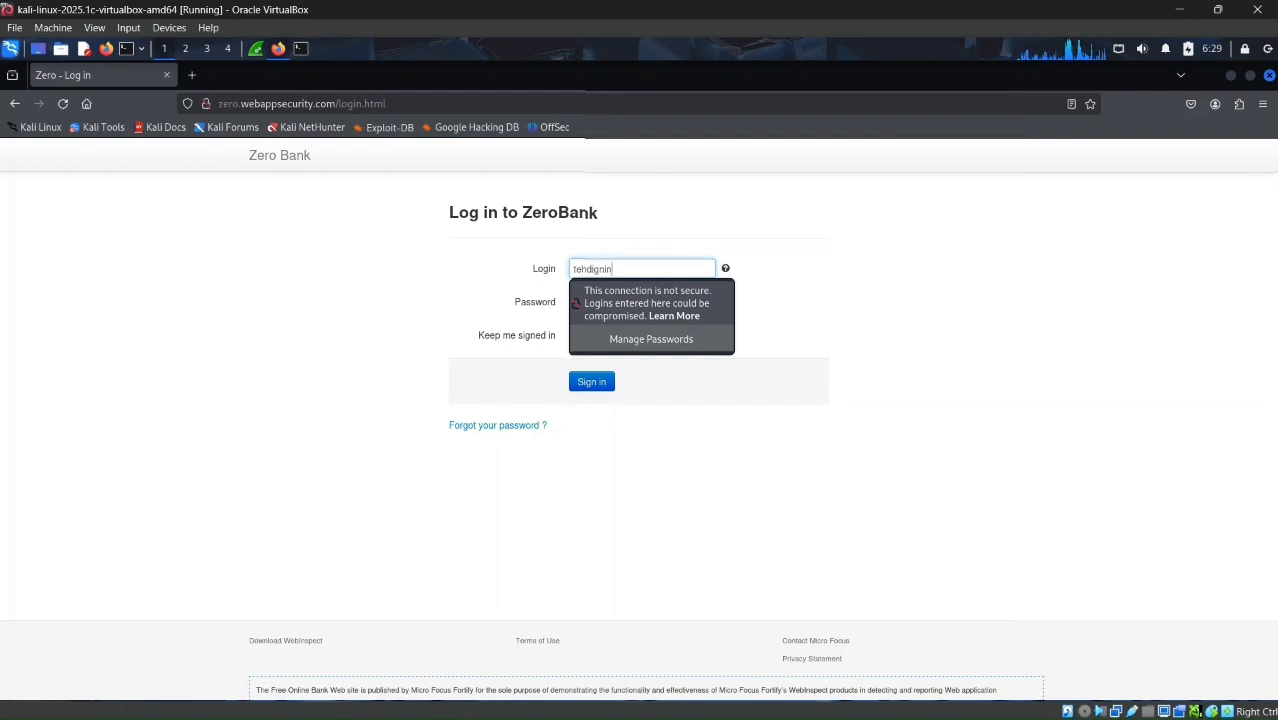
left_click(785, 305)
left_click(670, 309)
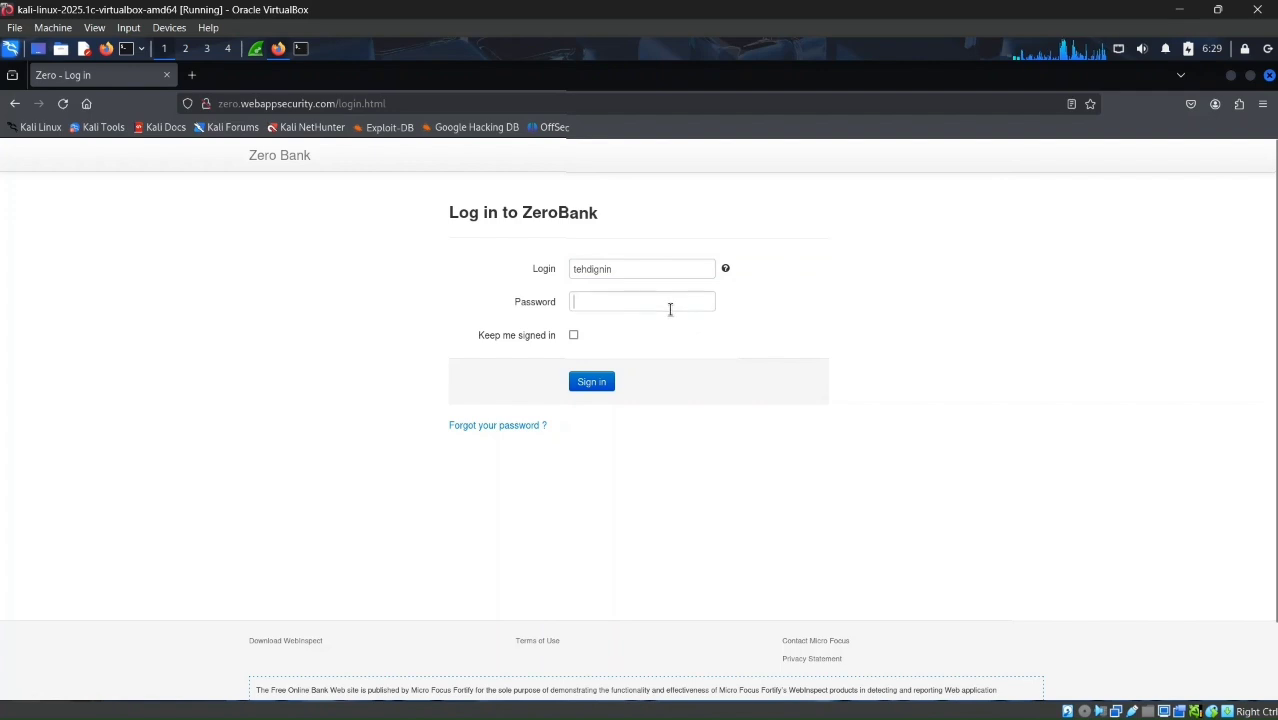
type("•••••")
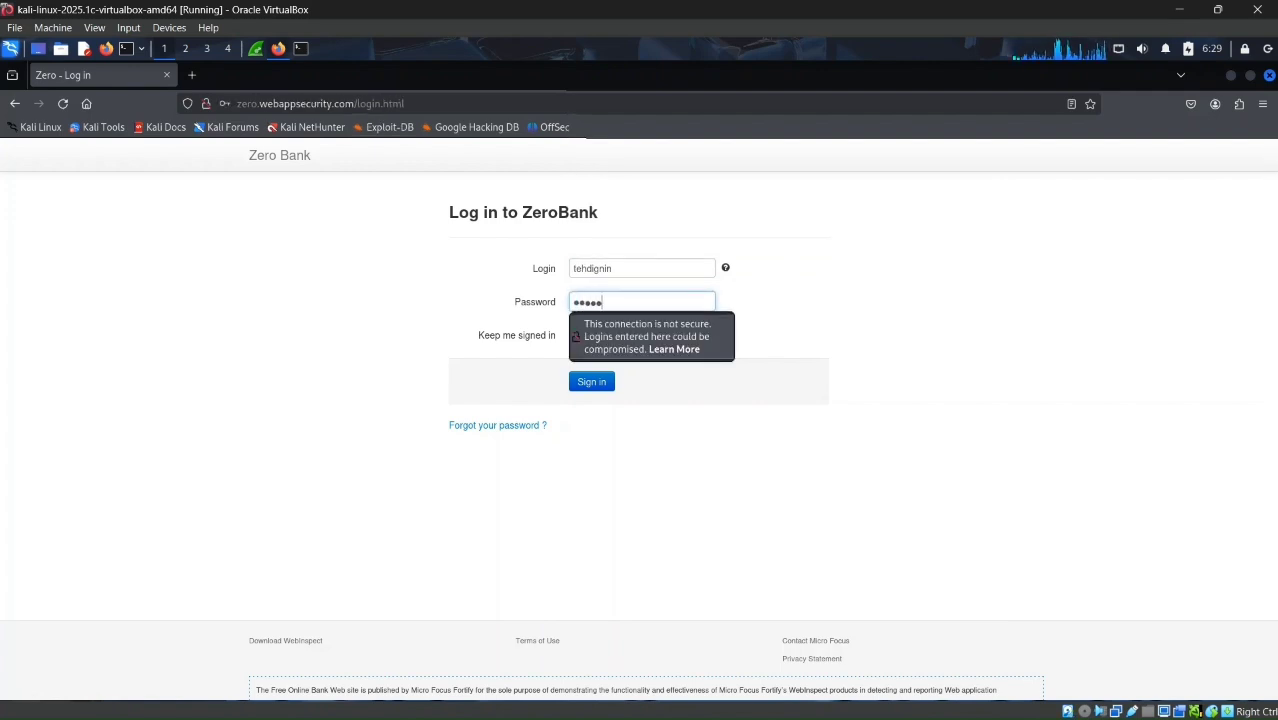
left_click(592, 384)
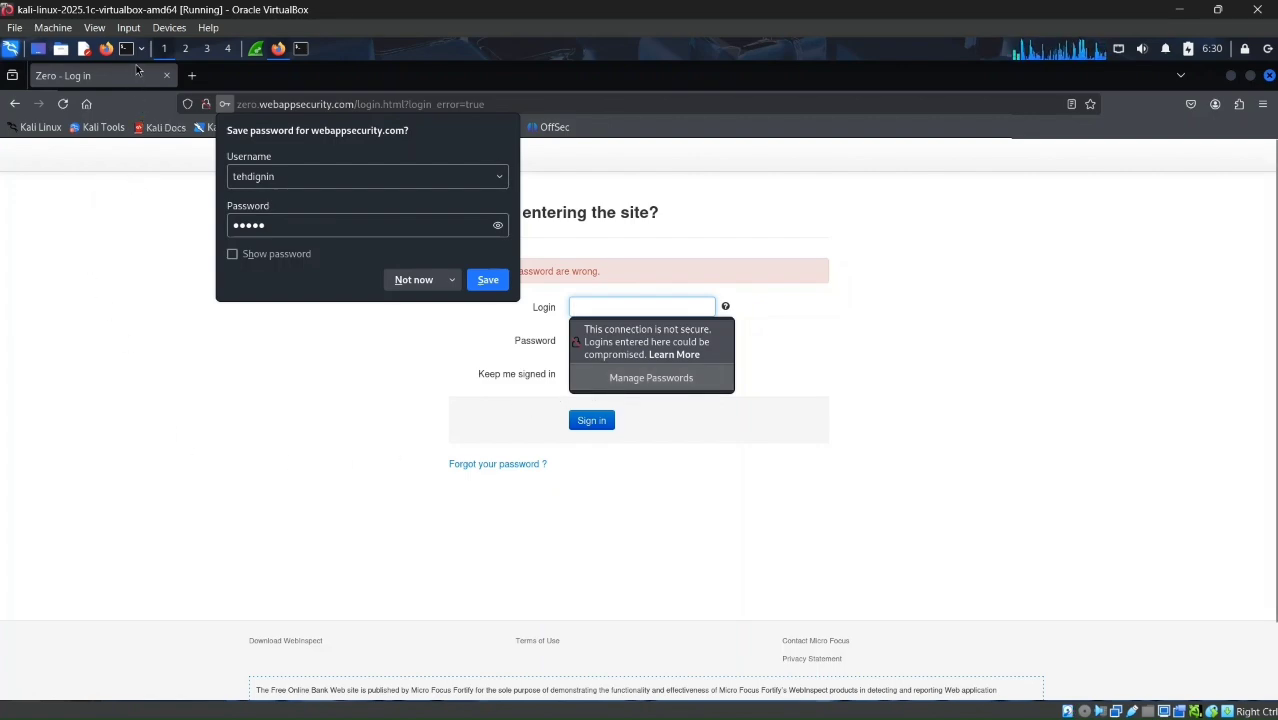
Step: Switch back to Wireshark and stop the live capture on eth0
left_click(257, 50)
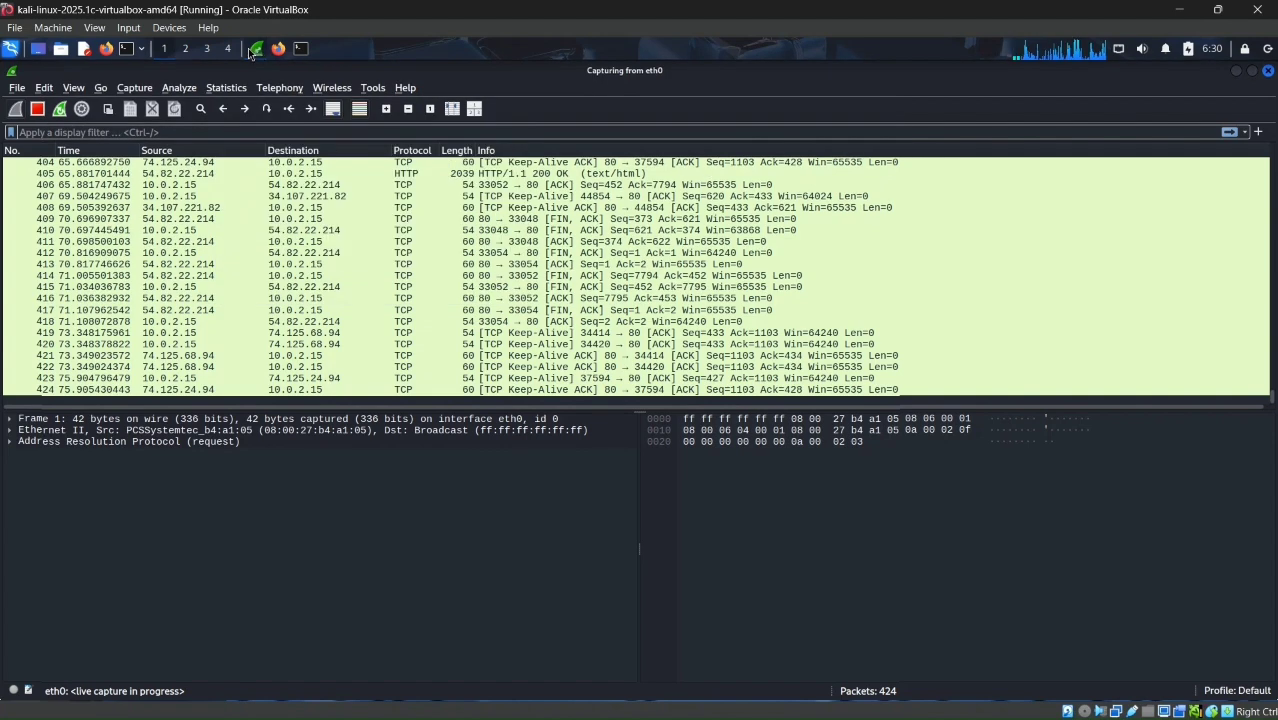
left_click(39, 110)
left_click(150, 208)
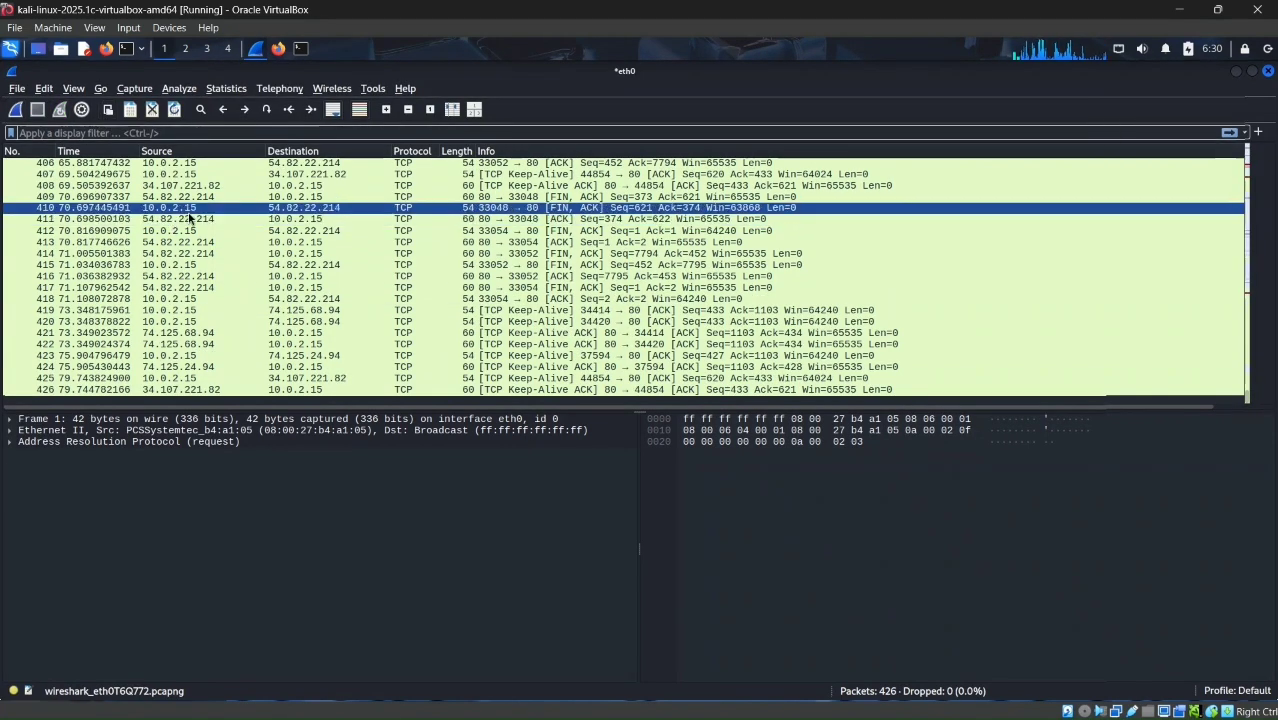
left_click(197, 197)
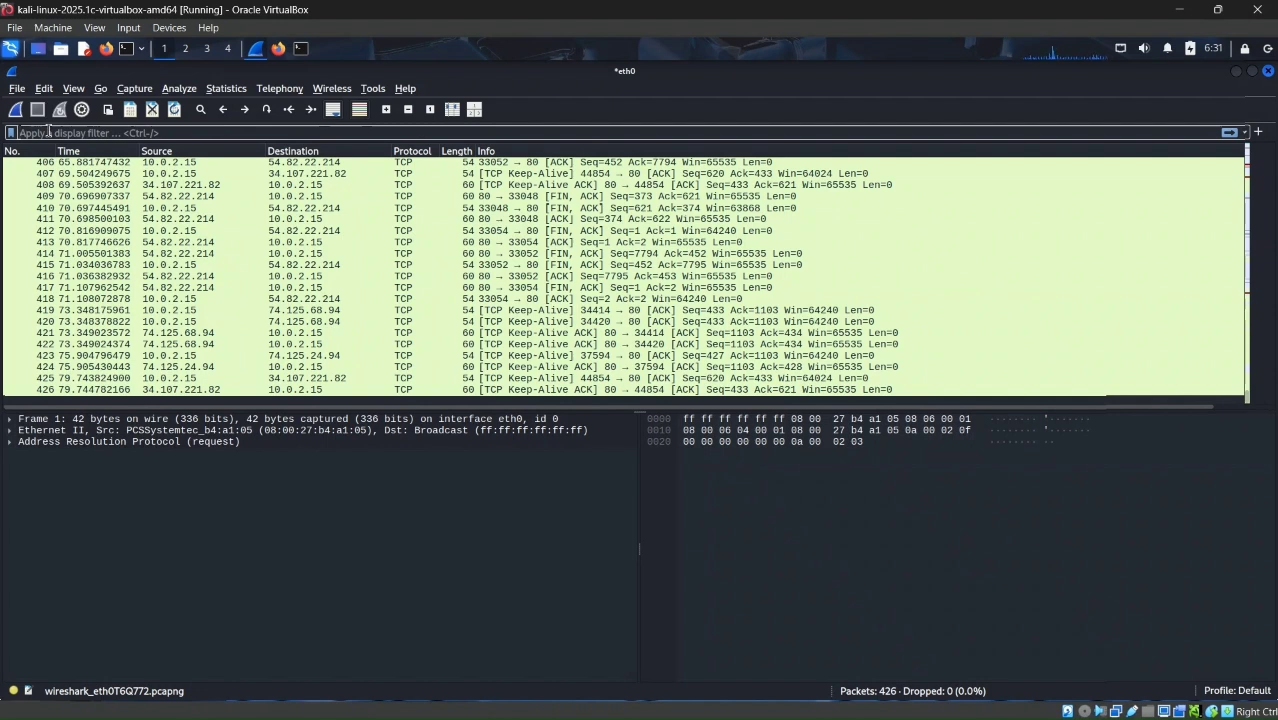
Step: Apply the display filter http to the captured packets
type("htt")
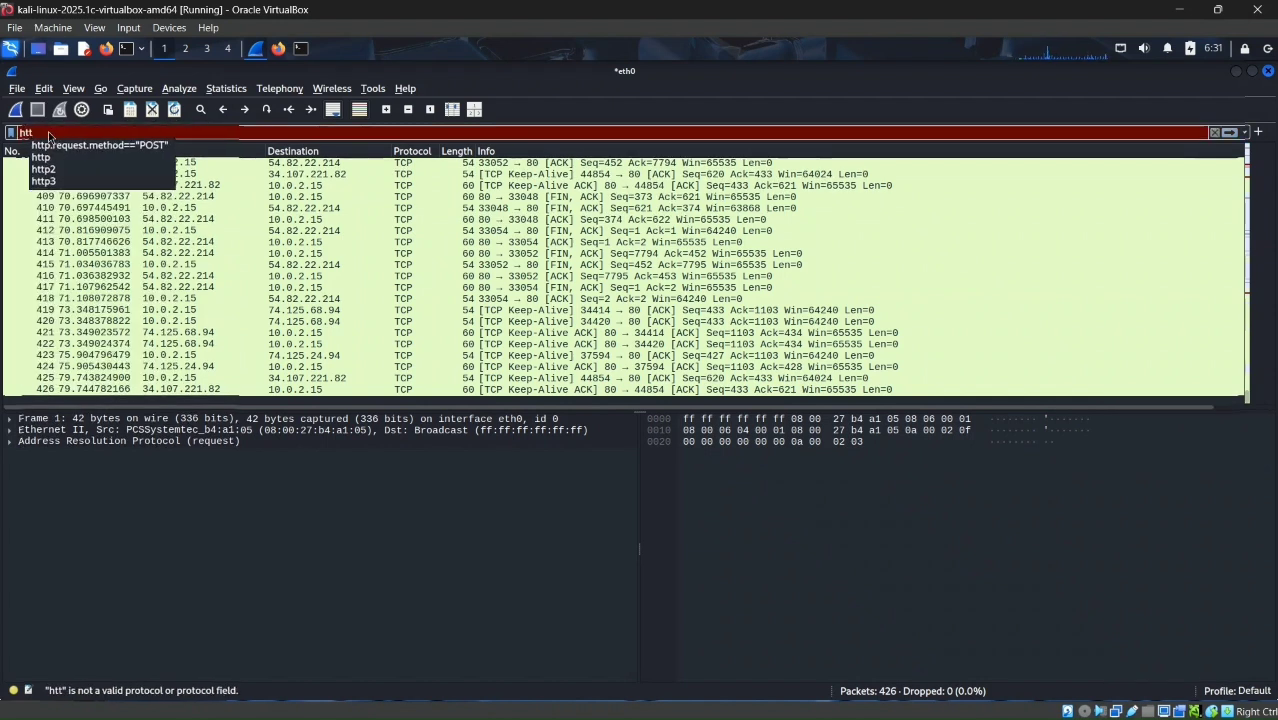
type("p")
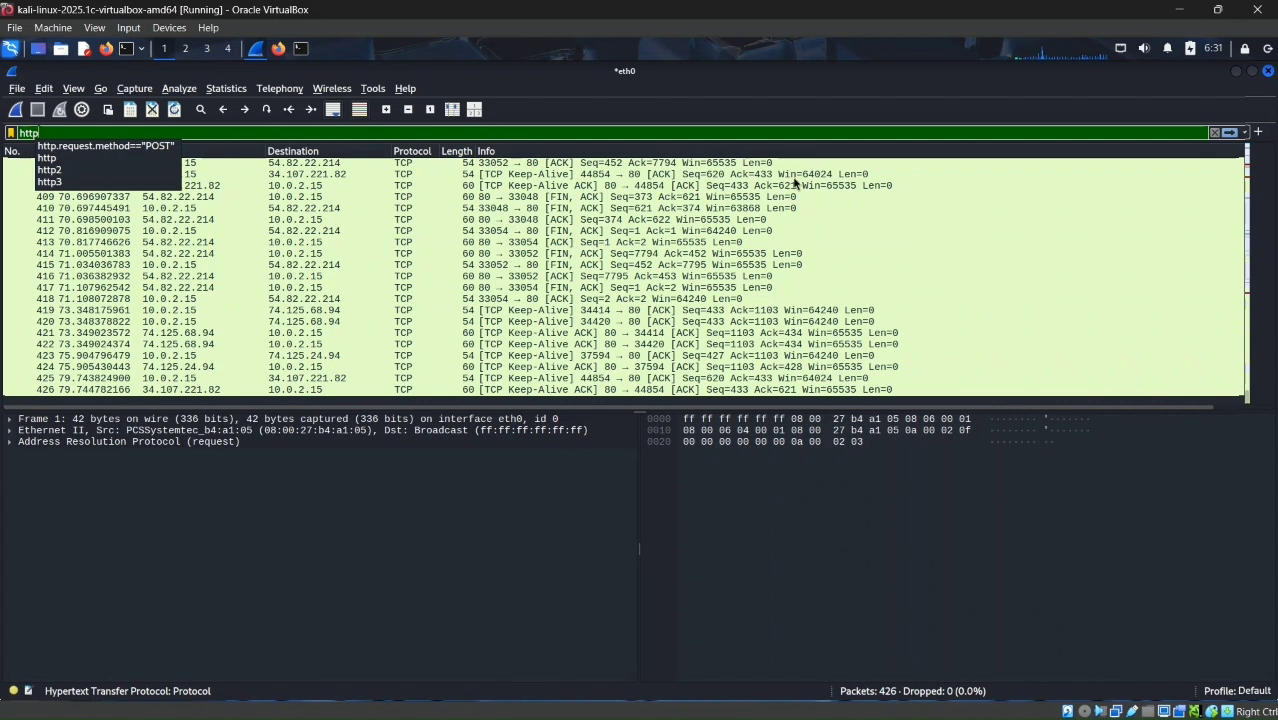
left_click(1230, 133)
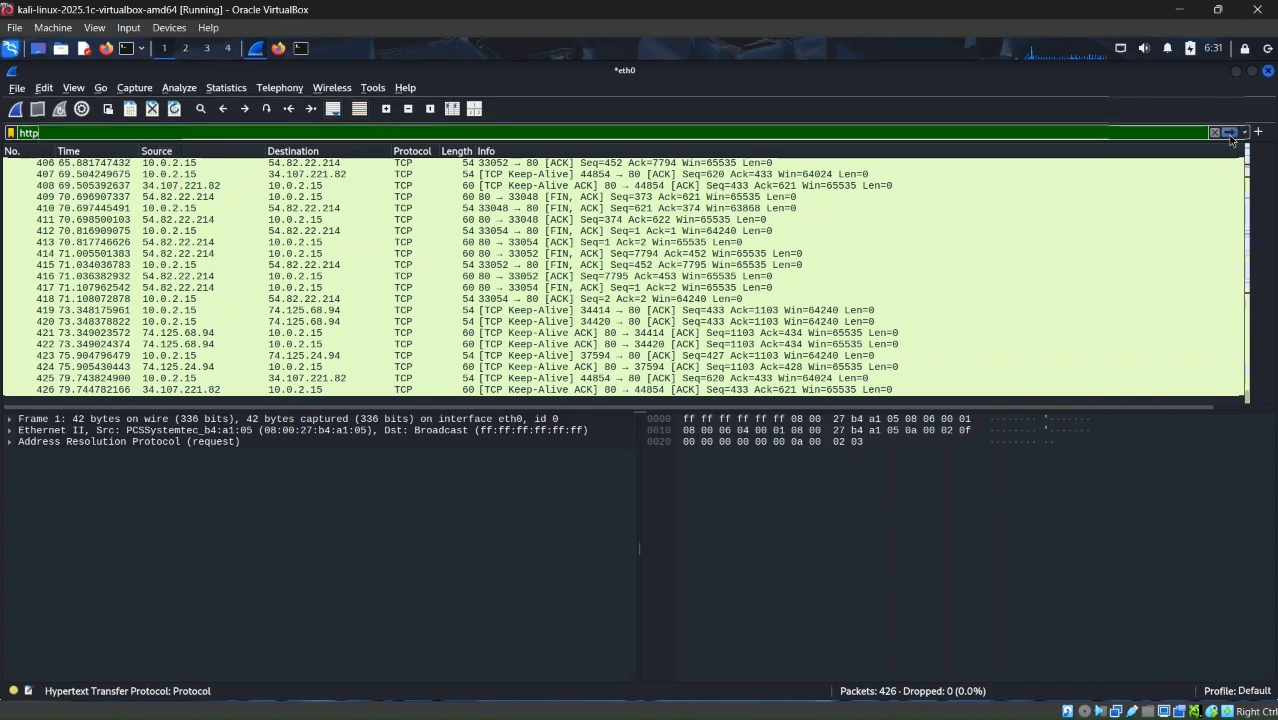
left_click(1230, 134)
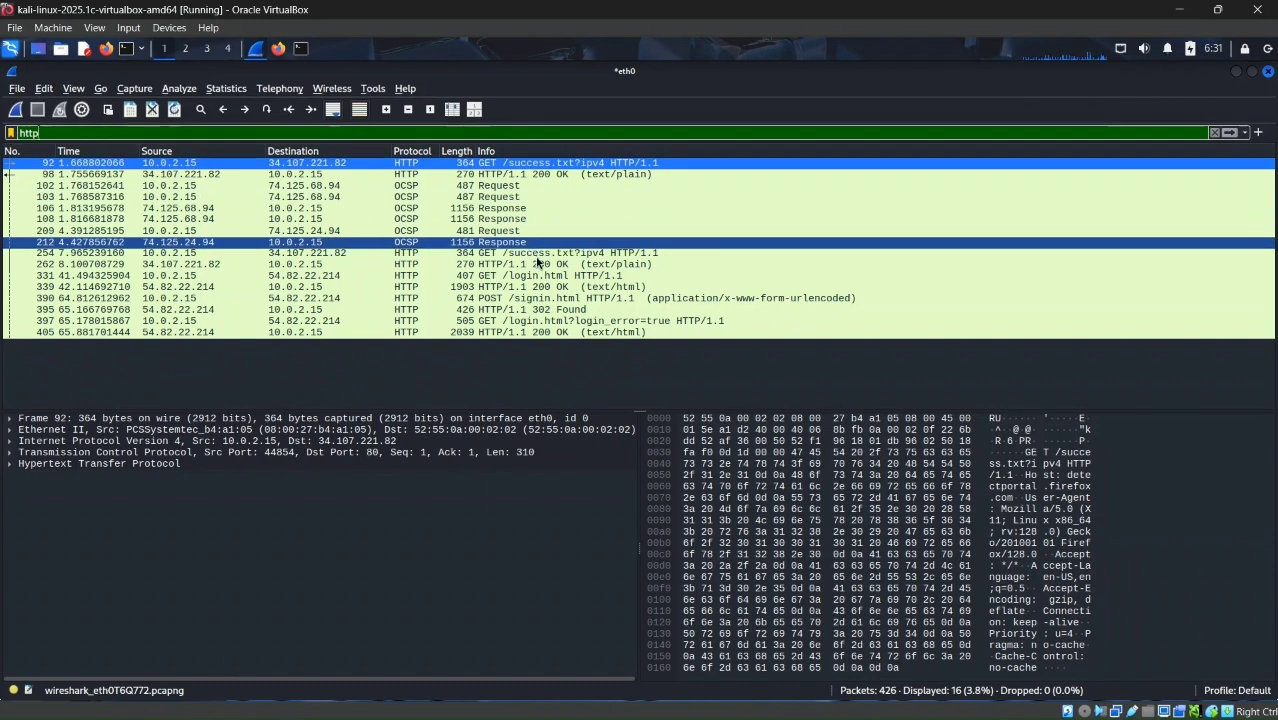
Step: View the POST /signin.html packet in a separate window and close that window
left_click_drag(535, 265, 516, 299)
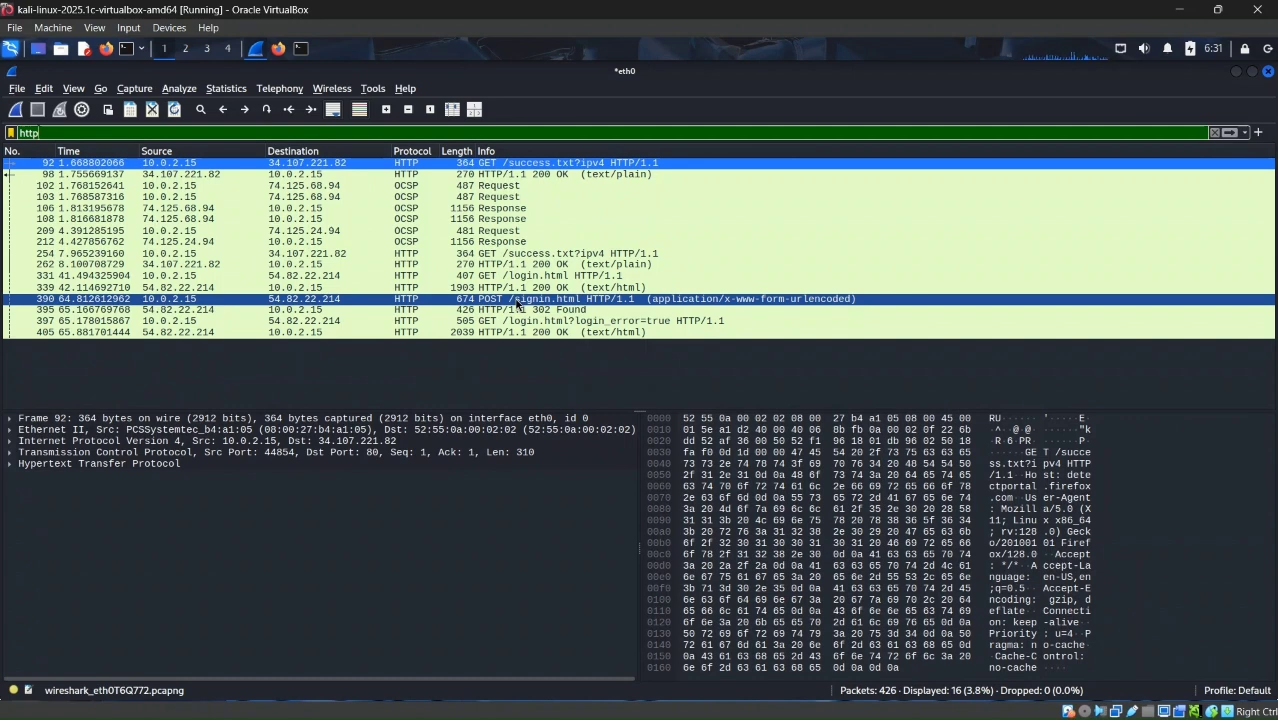
double_click(516, 299)
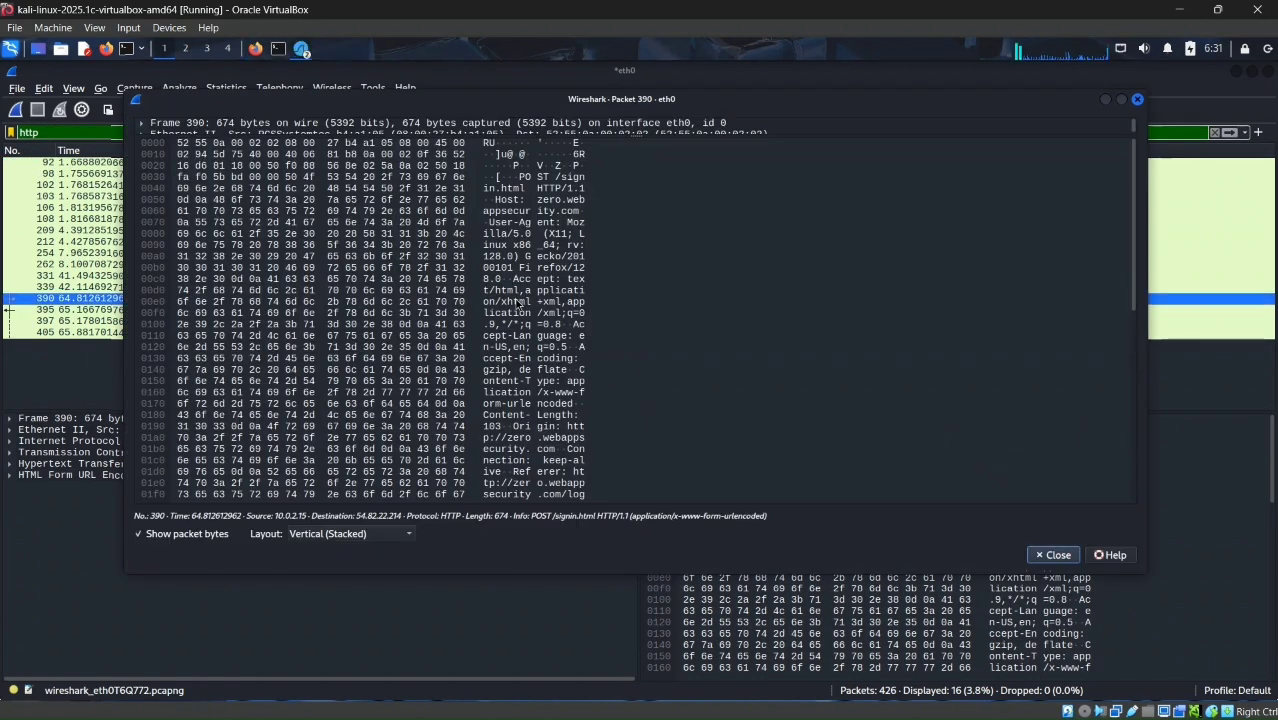
left_click(516, 302)
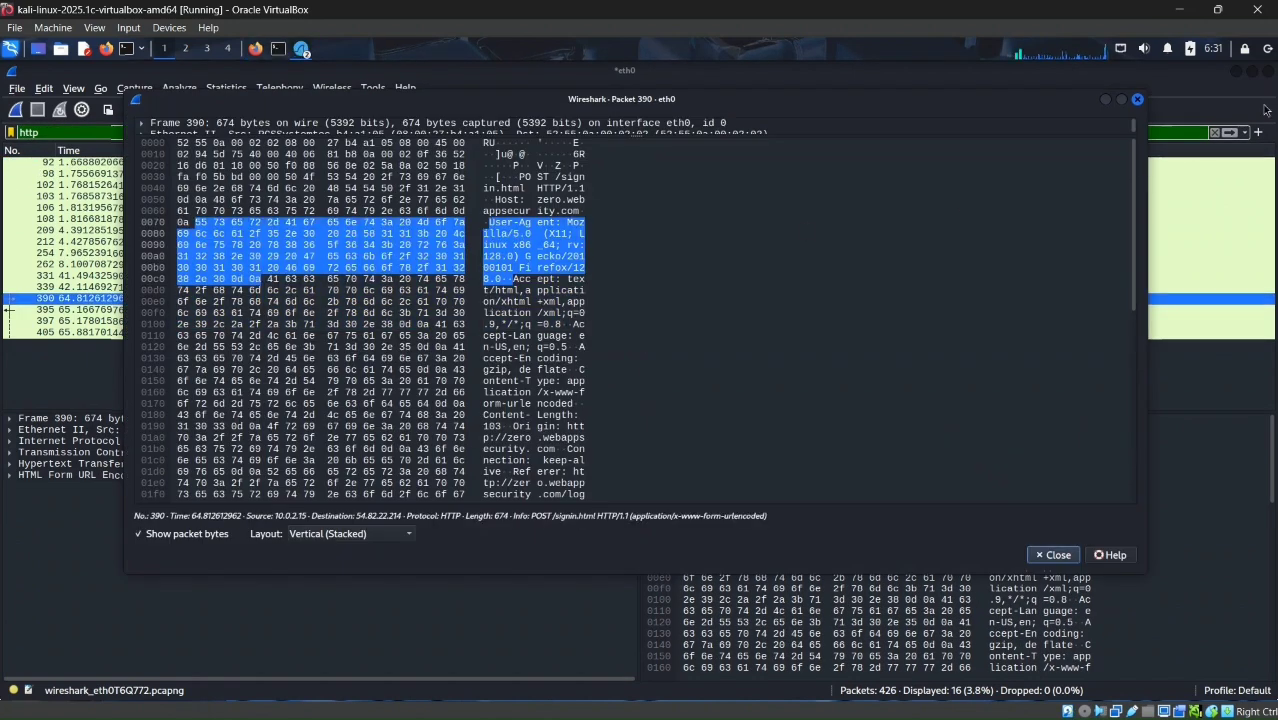
left_click(1137, 99)
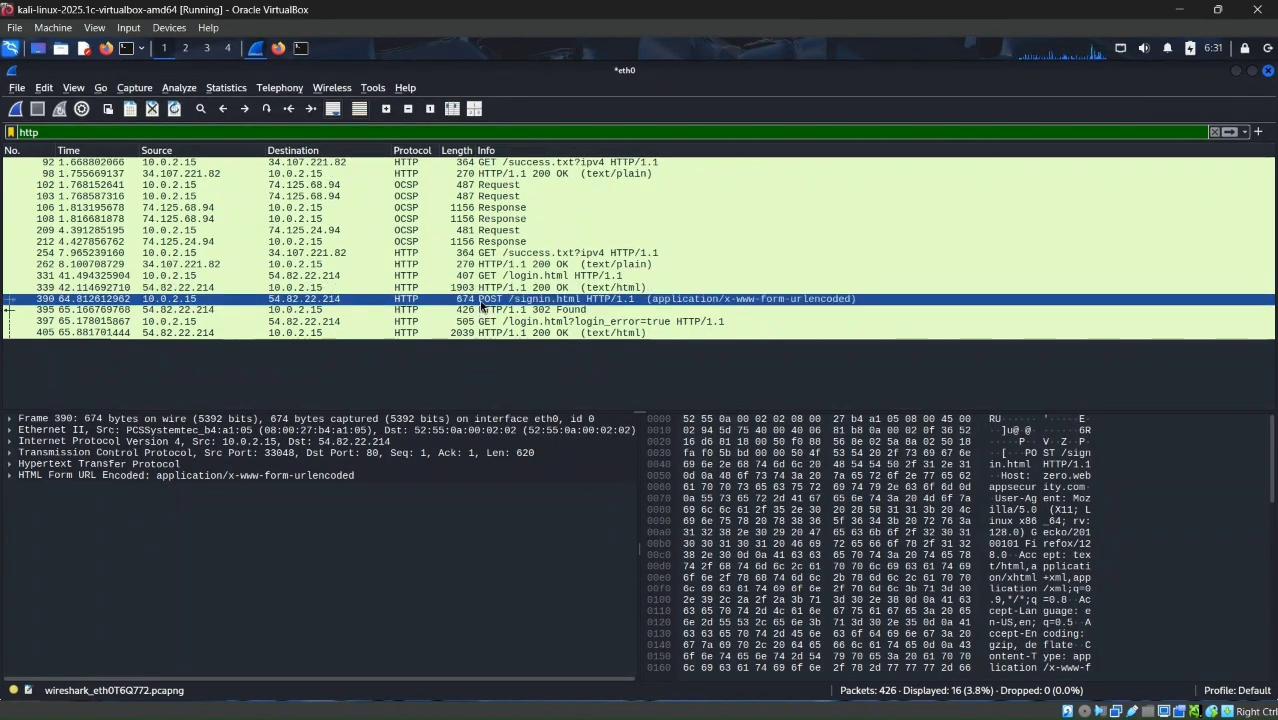
Step: Expand the HTML Form URL Encoded section of the POST /signin.html packet to examine the submitted form items
left_click(60, 476)
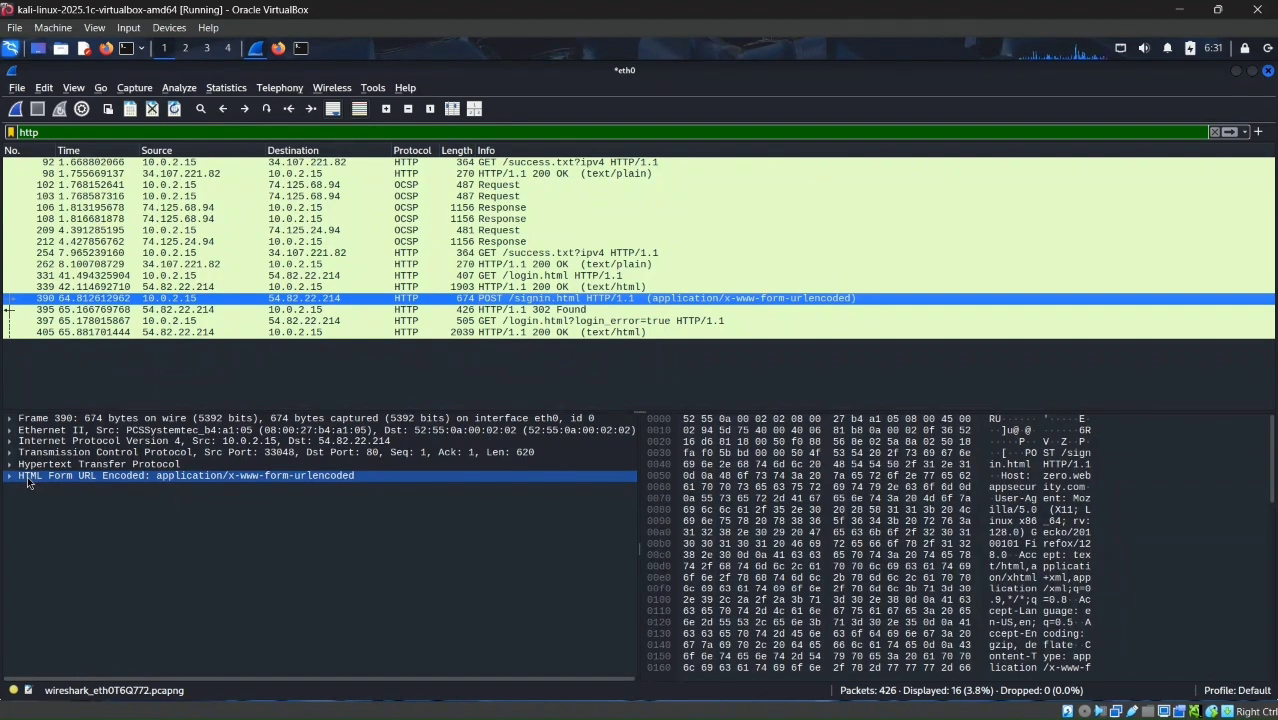
left_click(28, 478)
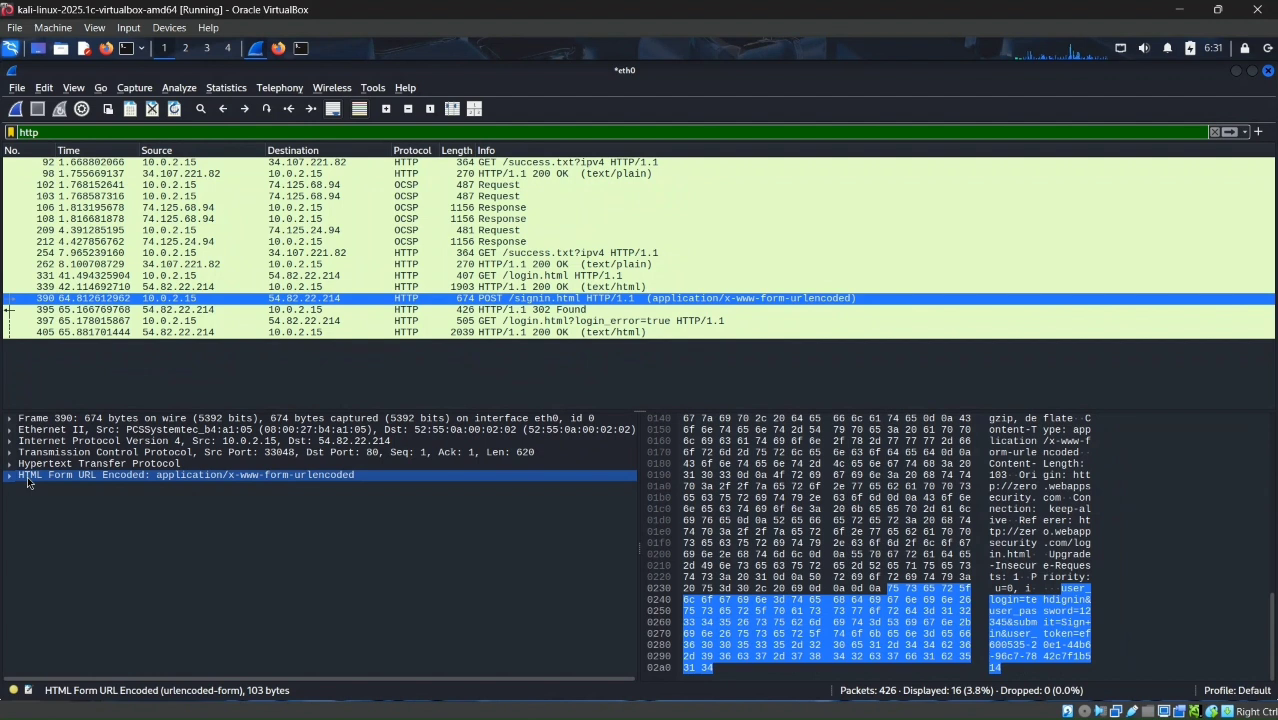
double_click(28, 477)
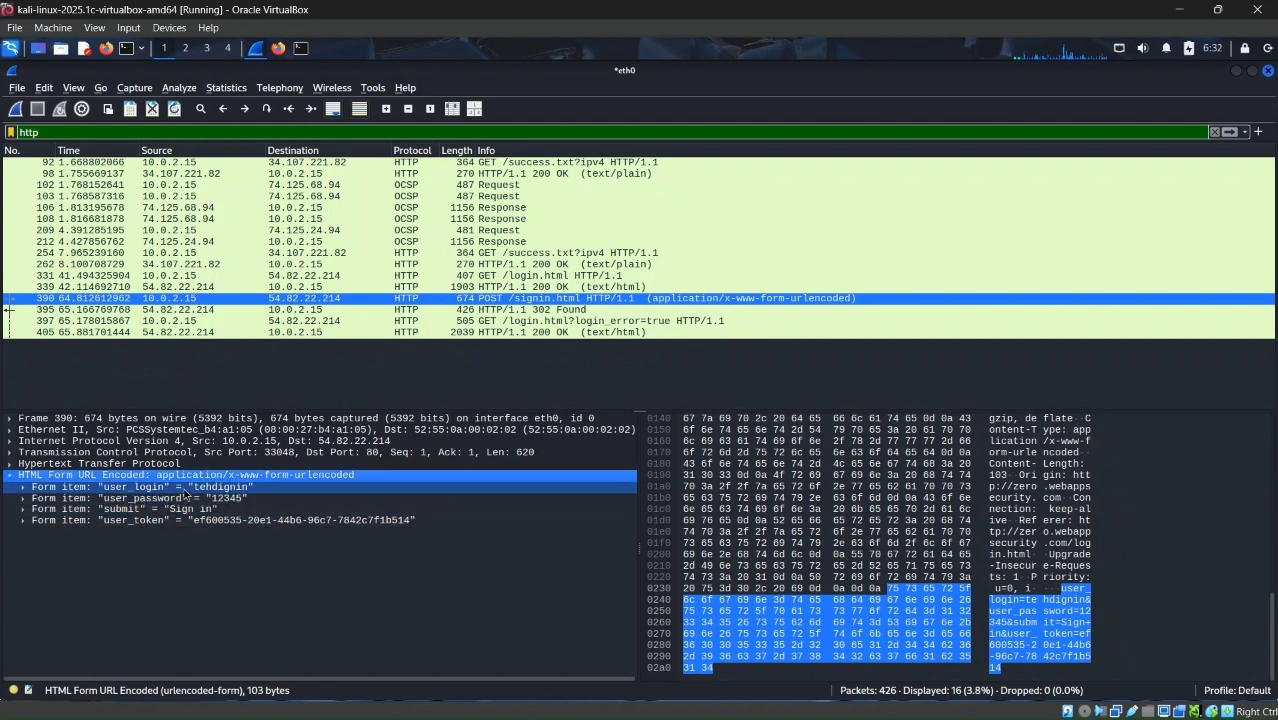
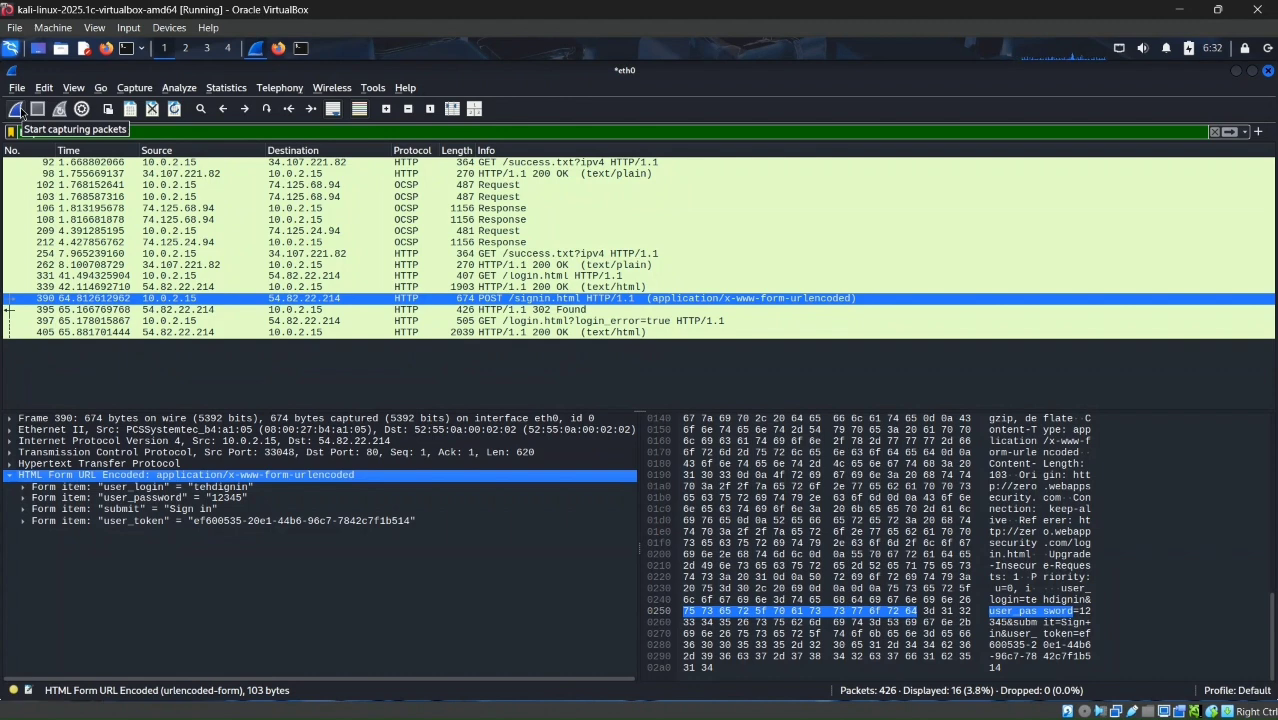
Step: Start a new capture on eth0, first saving the captured packets as a pcapng file named tes in the hasil_scan folder
left_click(16, 113)
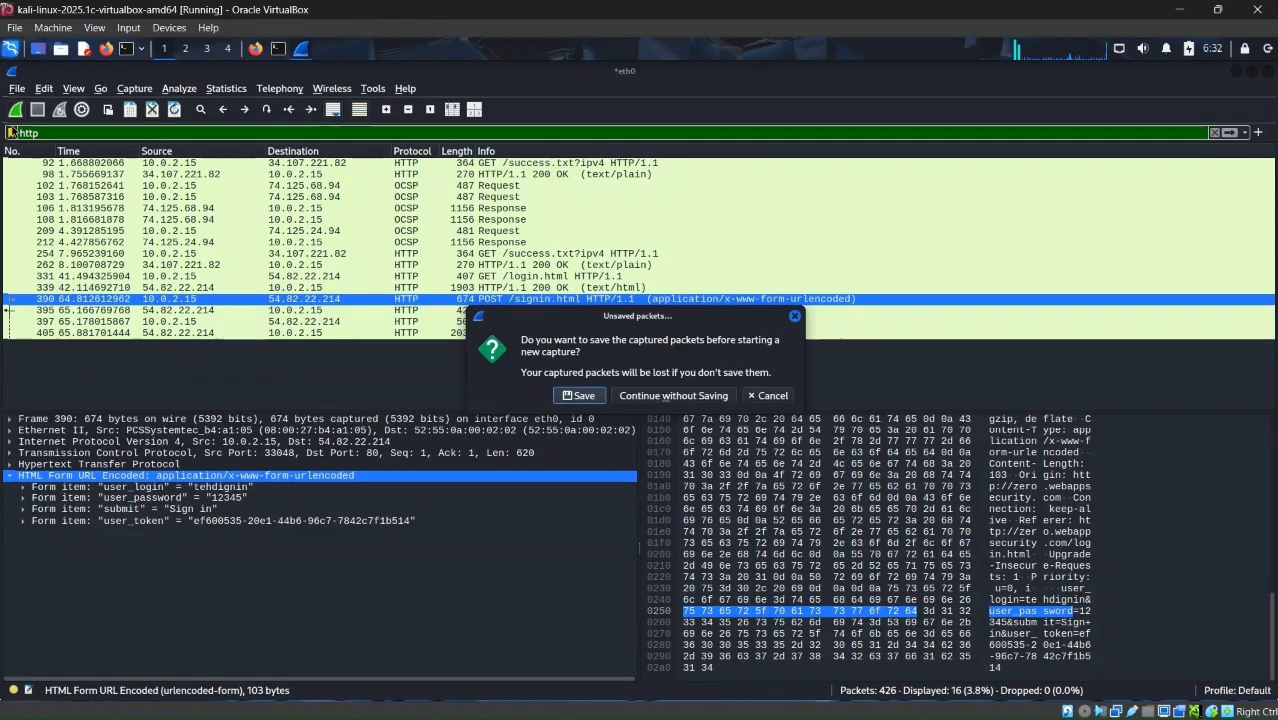
left_click(591, 395)
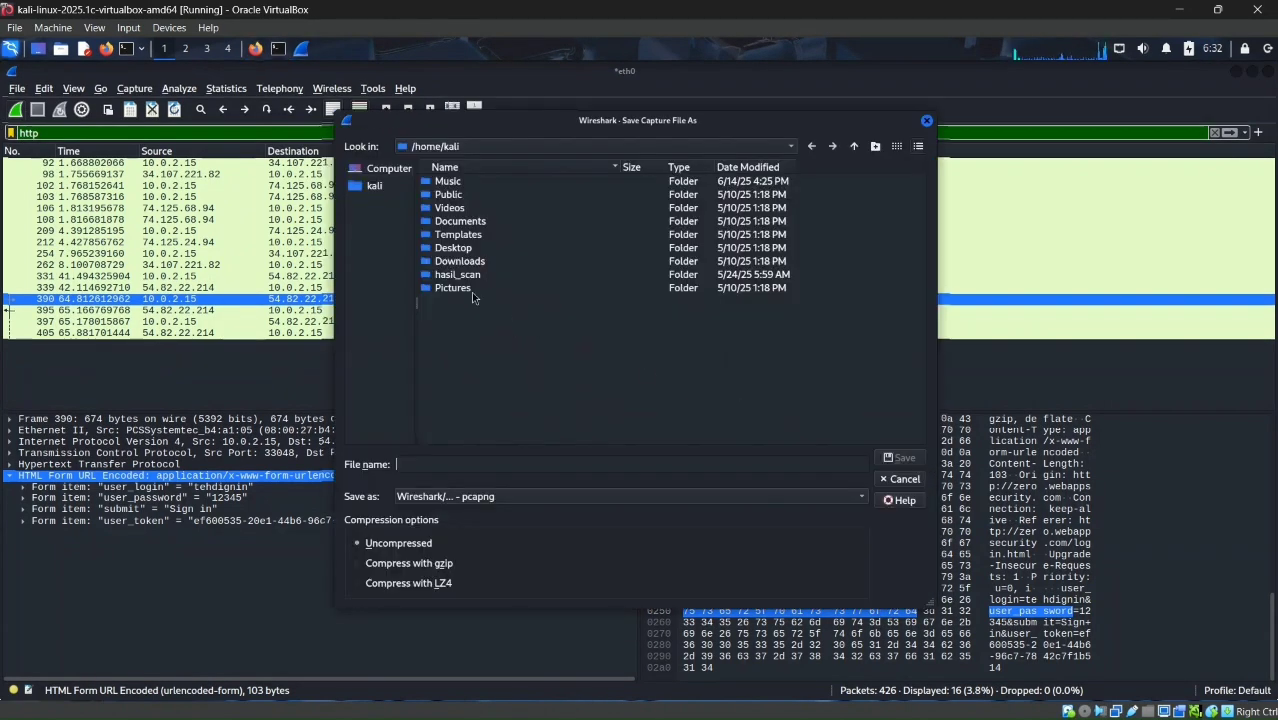
left_click(467, 223)
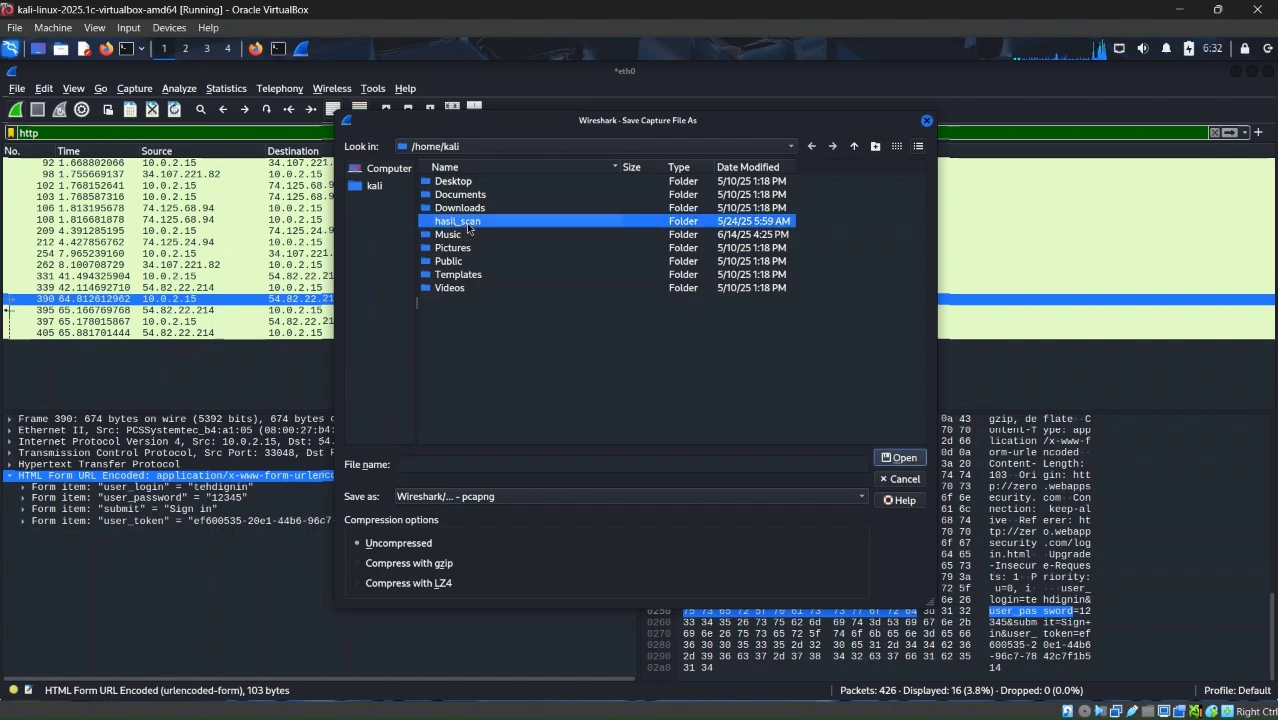
double_click(467, 223)
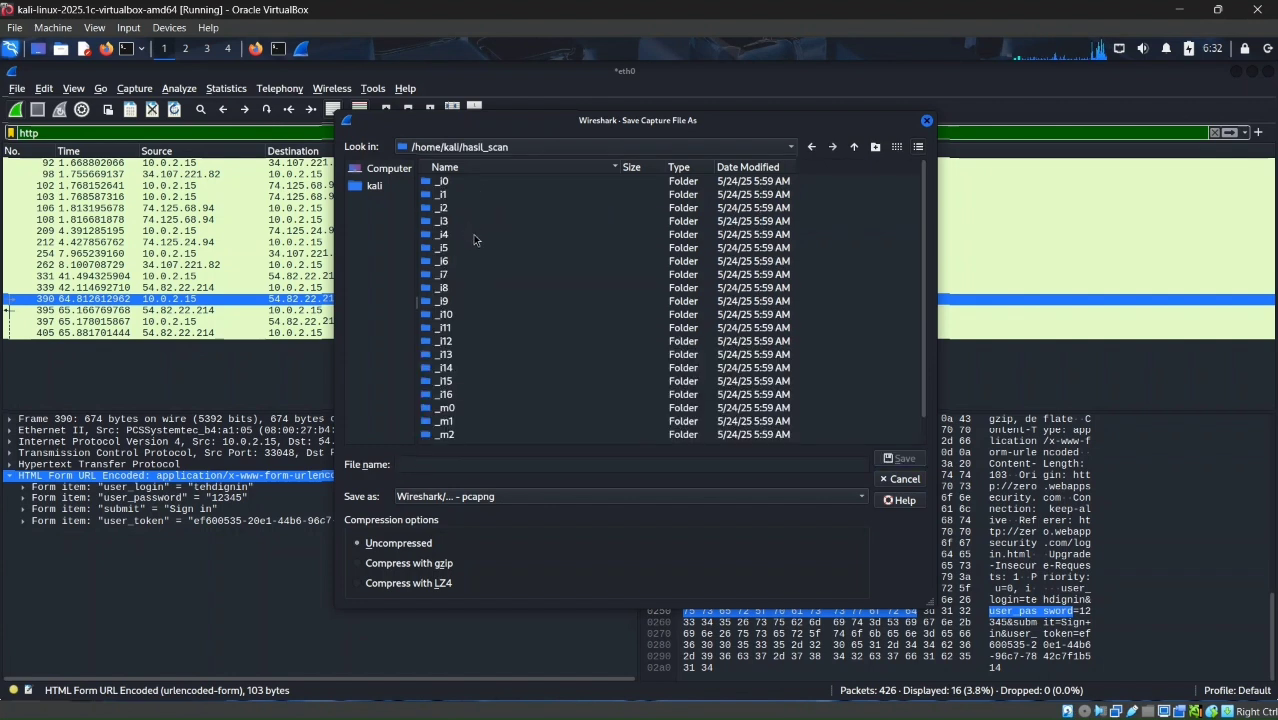
left_click(732, 462)
type("tes")
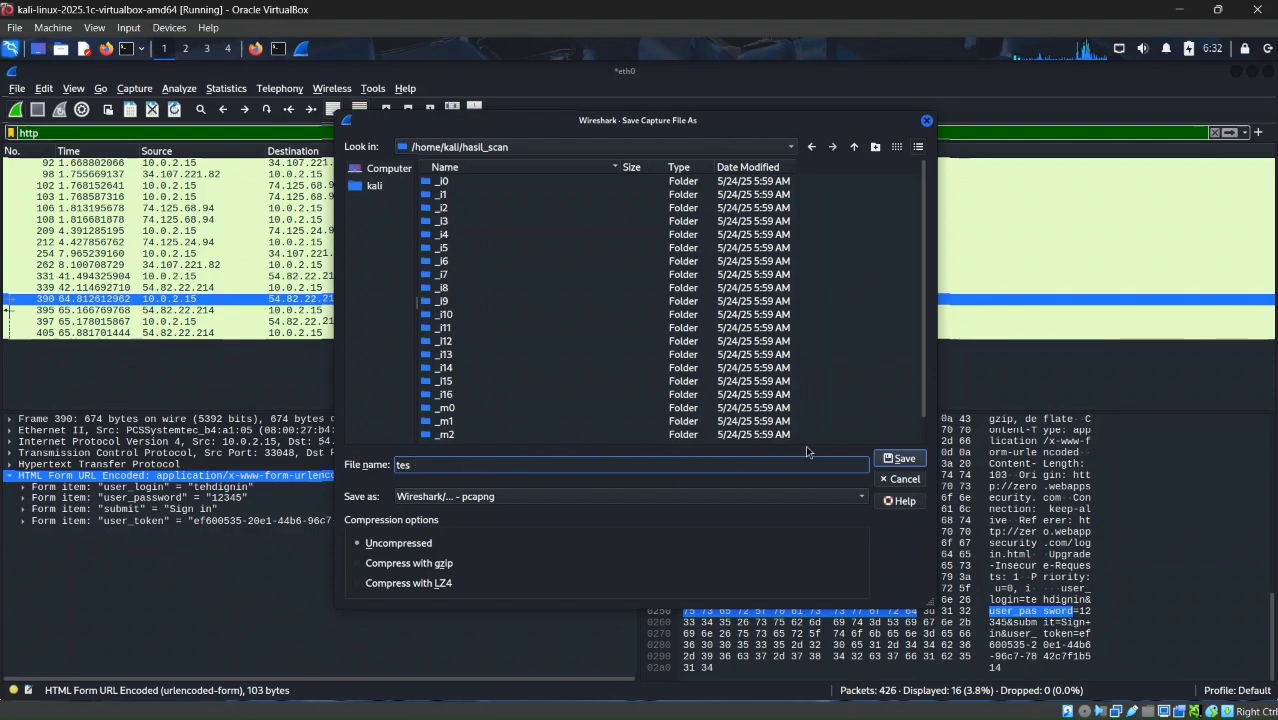
left_click(903, 458)
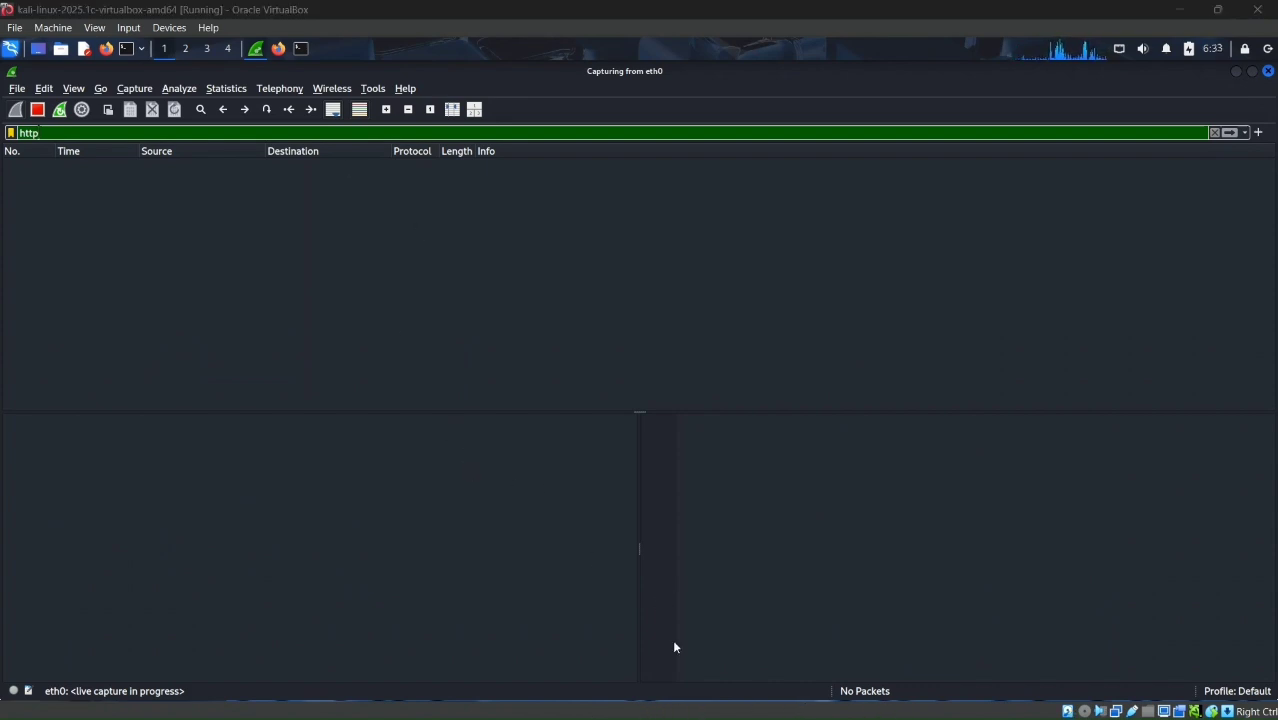
left_click(953, 708)
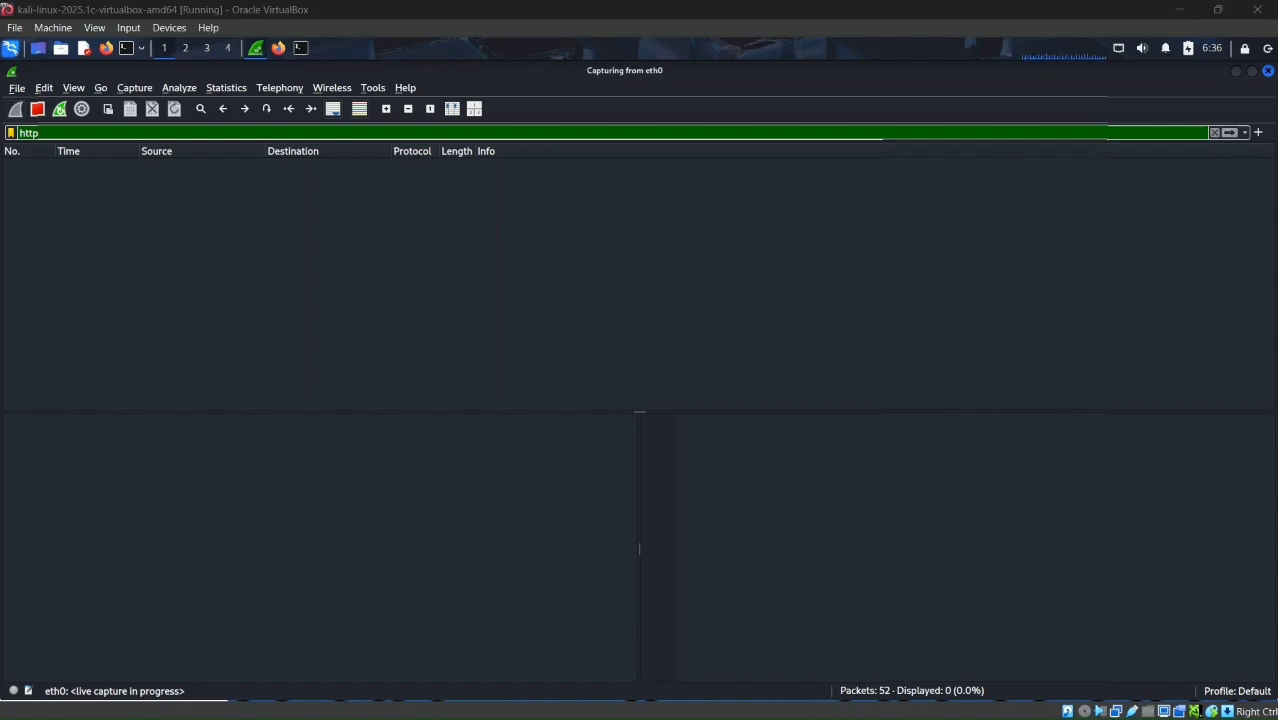
left_click(954, 713)
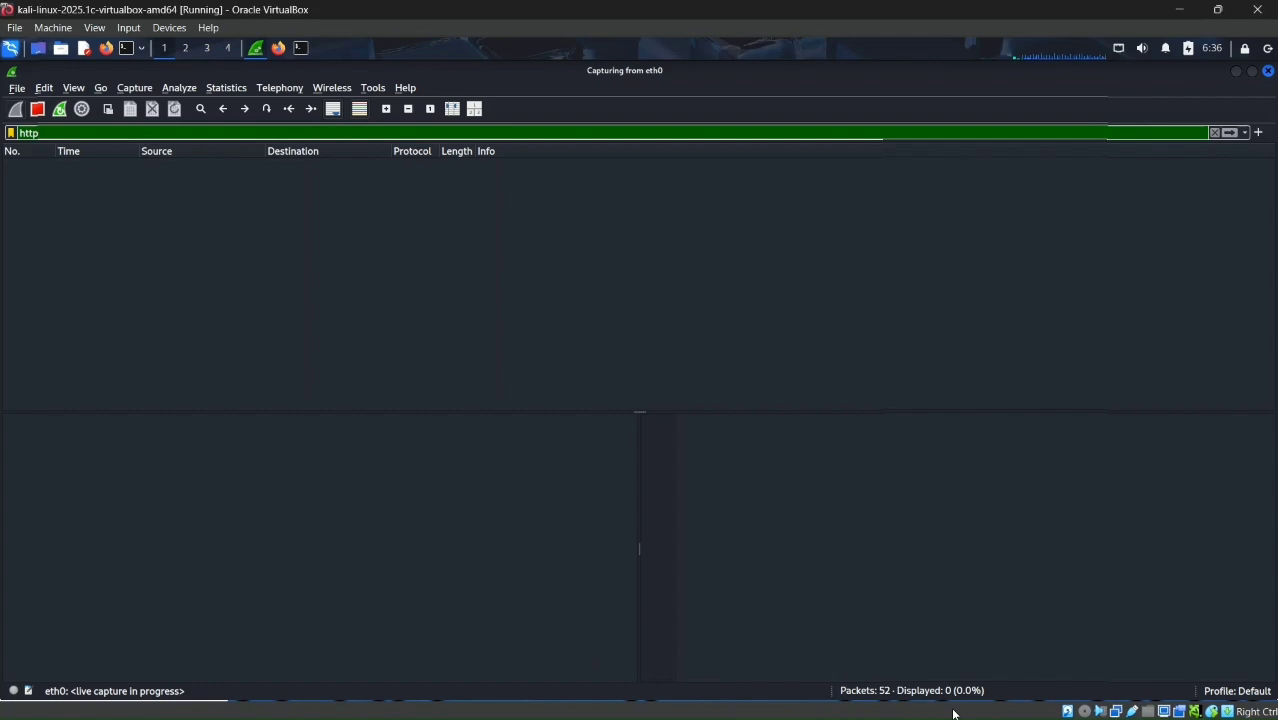